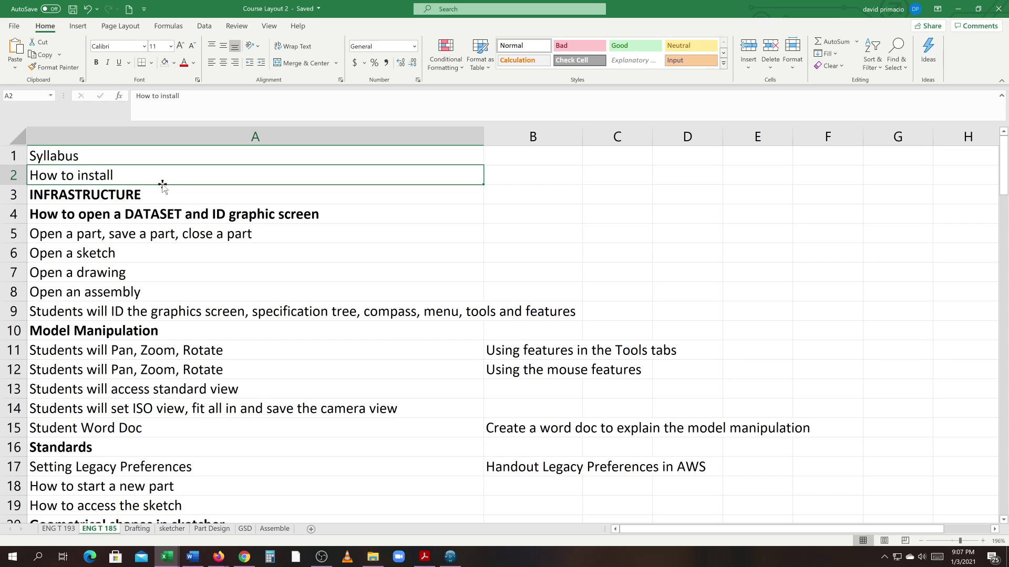
Step: Step through the syllabus topics: Infrastructure, Dataset, open/save/close a part, sketch, drawing, assembly
{"action": "left_click", "coordinate": [147, 197]}
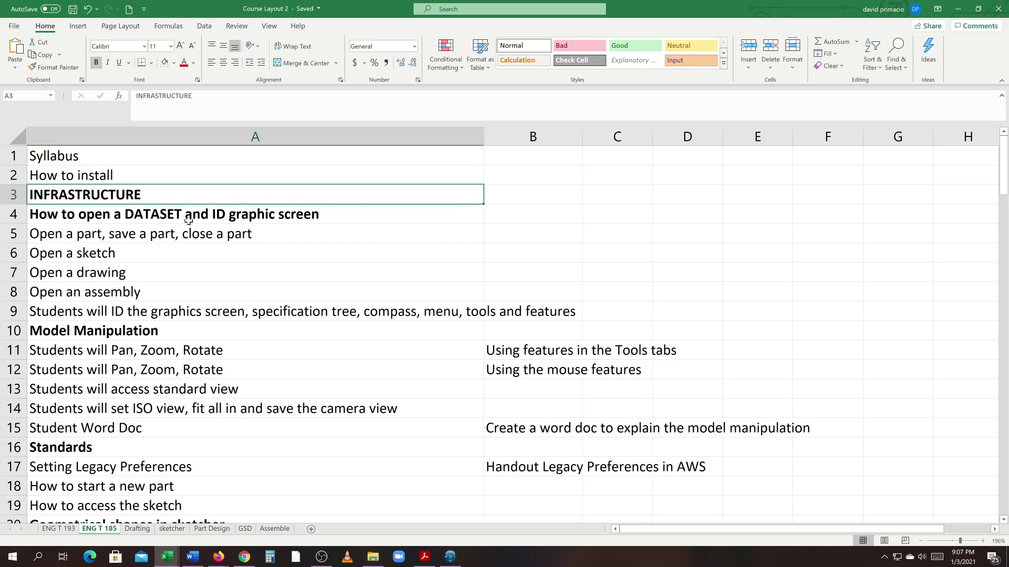
{"action": "left_click", "coordinate": [128, 218]}
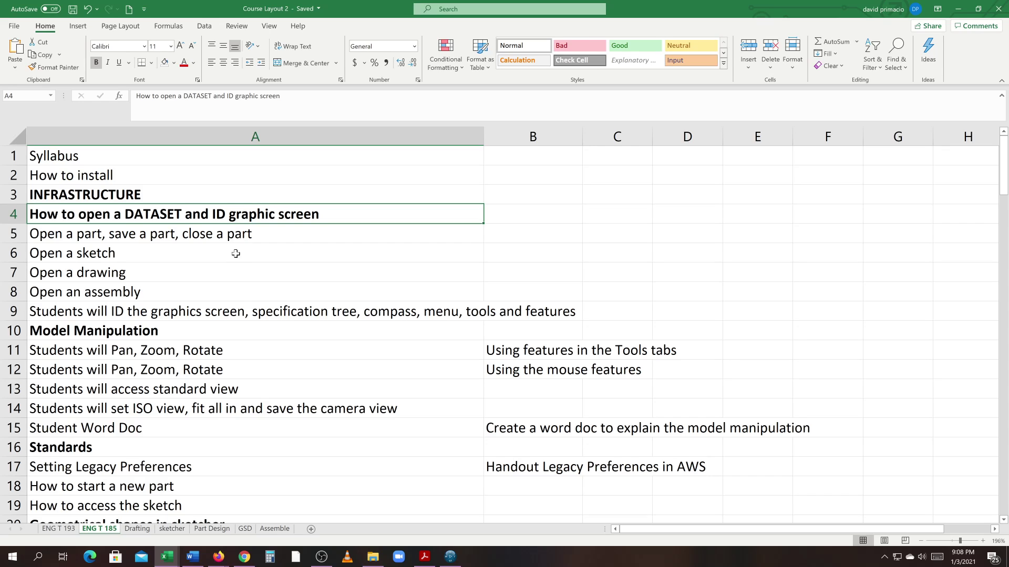
{"action": "left_click", "coordinate": [201, 240]}
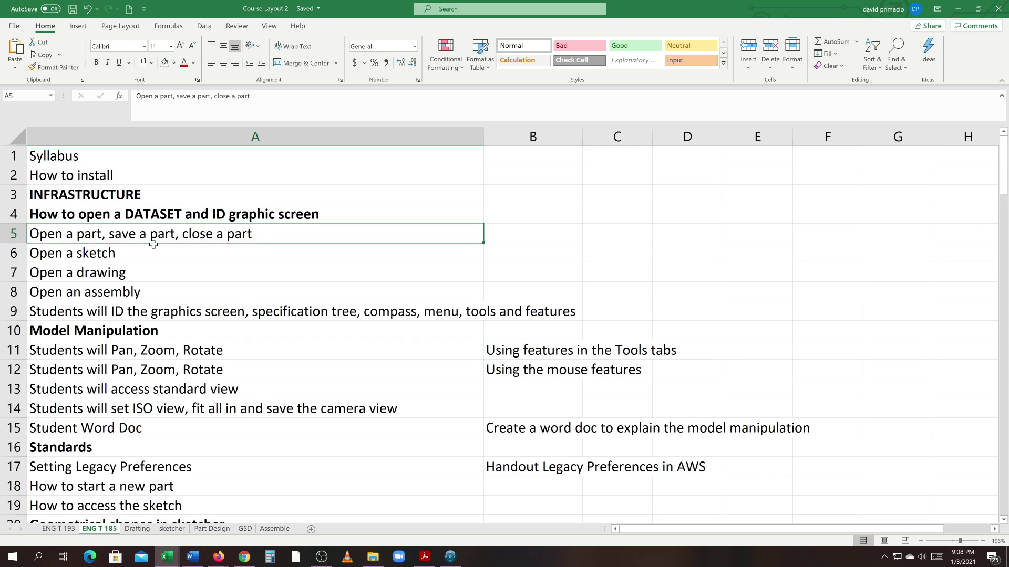
{"action": "left_click", "coordinate": [112, 254]}
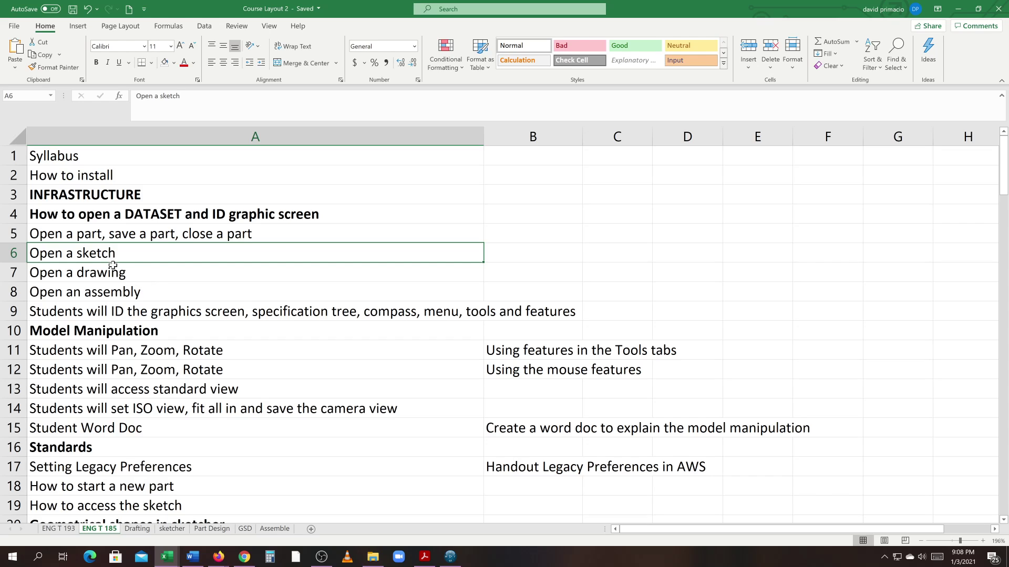
{"action": "left_click", "coordinate": [138, 276]}
{"action": "left_click", "coordinate": [141, 286]}
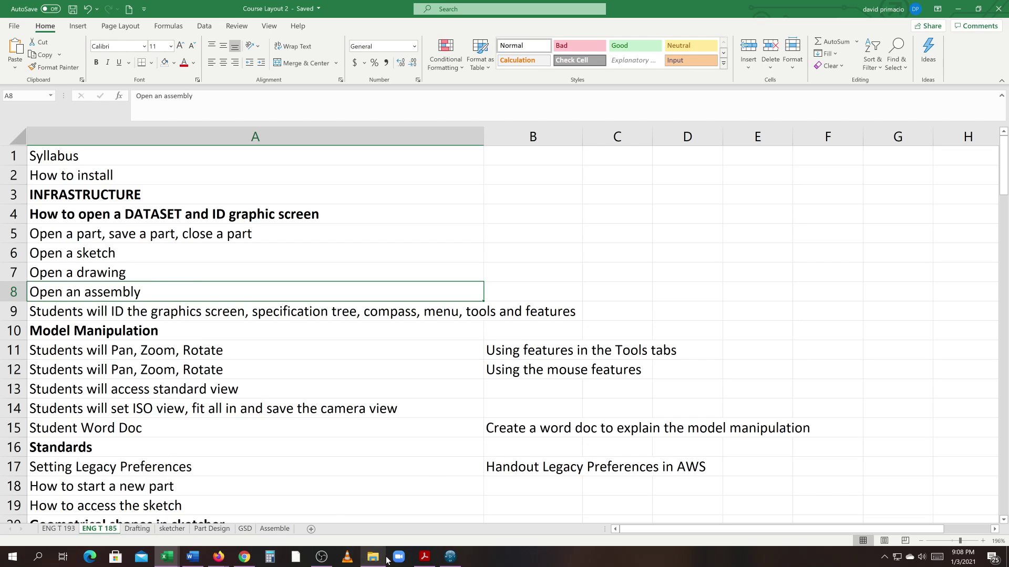
Step: Cycle CATIA's open documents back to wheel part DKPBAE-4297210 A.1 and start its automatic playback
{"action": "left_click", "coordinate": [450, 561]}
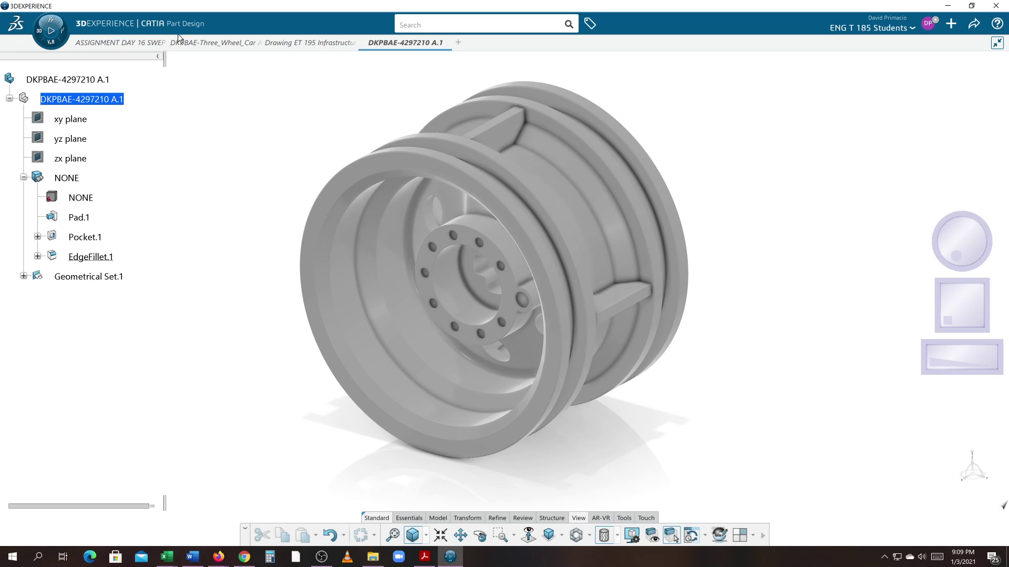
{"action": "mouse_move", "coordinate": [196, 42]}
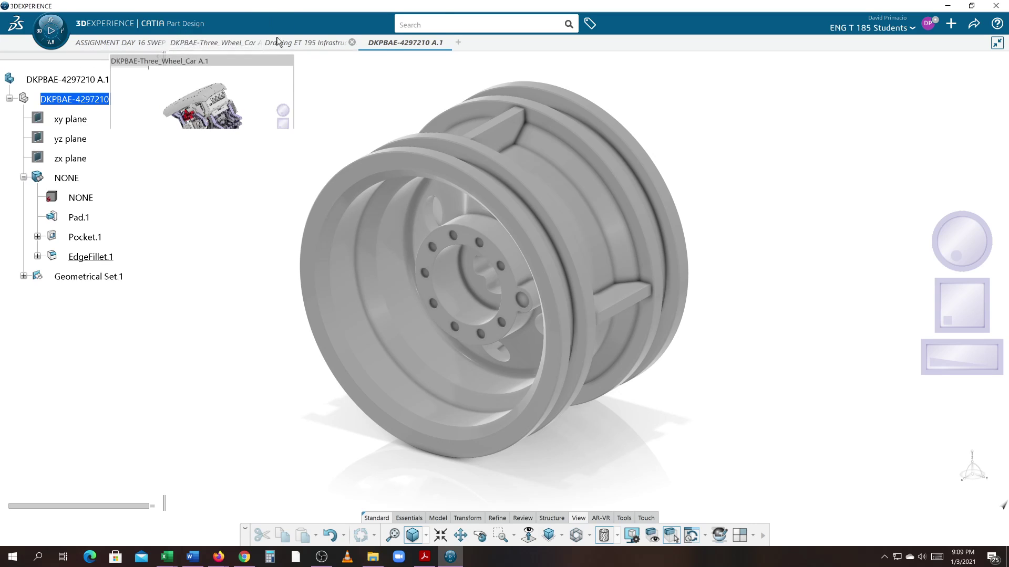
{"action": "left_click", "coordinate": [283, 46]}
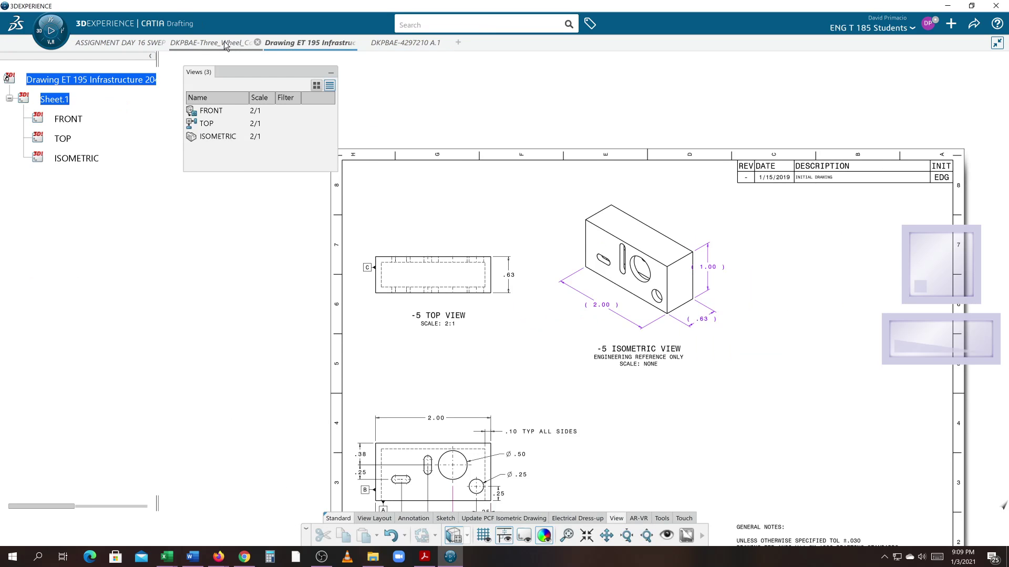
{"action": "left_click", "coordinate": [225, 45]}
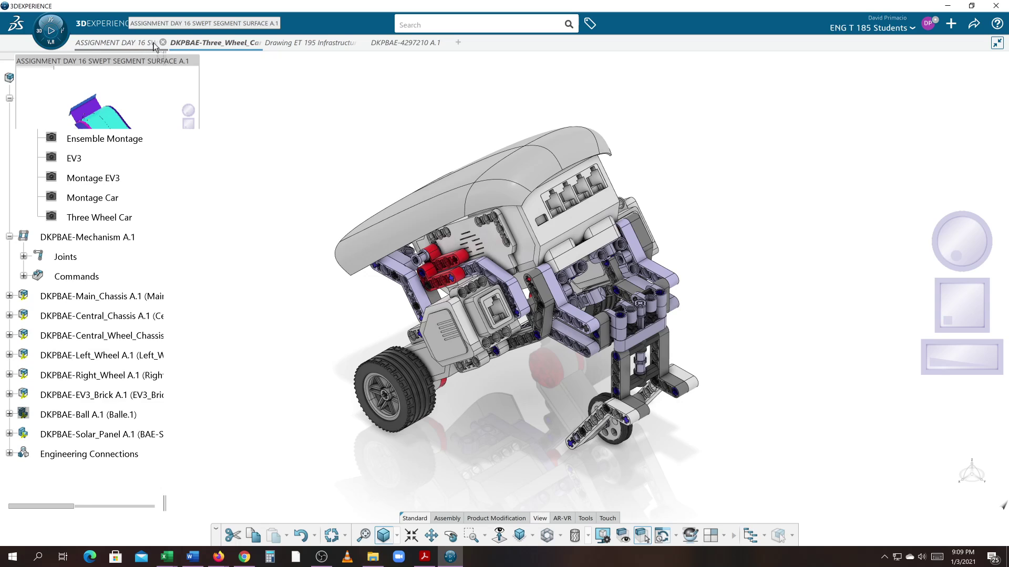
{"action": "left_click", "coordinate": [129, 45]}
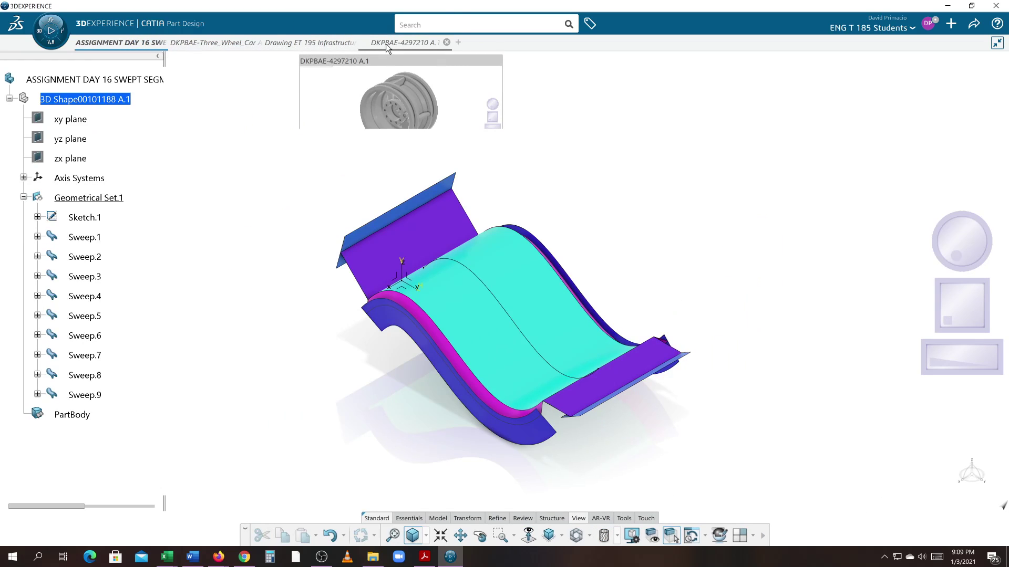
{"action": "left_click", "coordinate": [388, 46]}
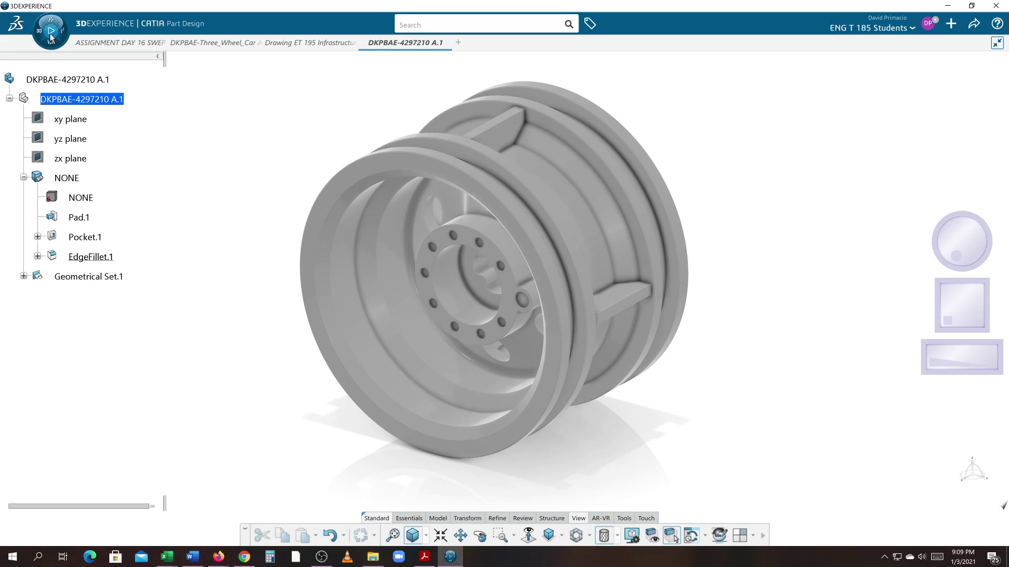
{"action": "left_click", "coordinate": [51, 32]}
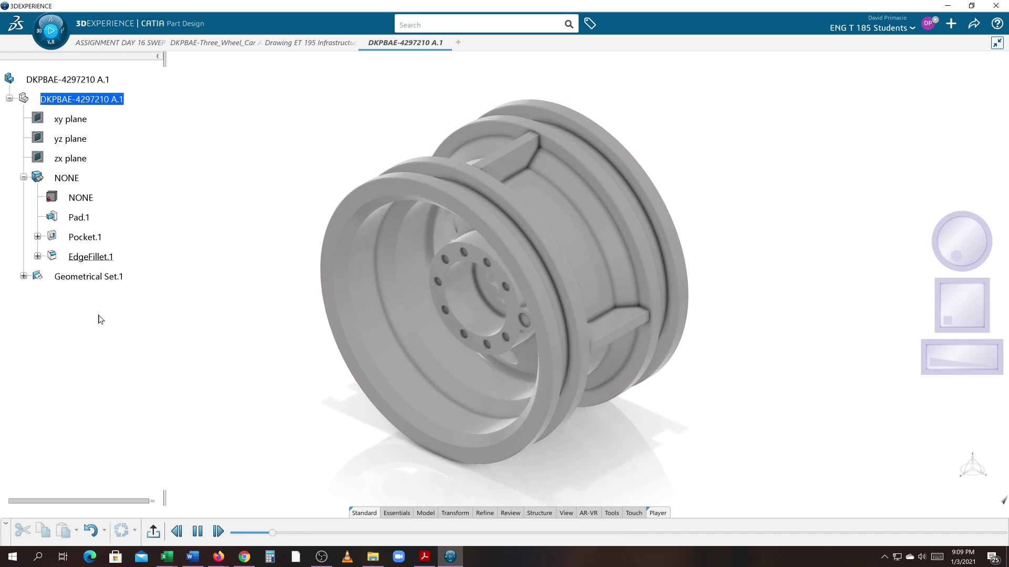
Step: Stop the wheel playback, return to the wheel part, and show the collaborative spaces list
{"action": "left_click", "coordinate": [153, 532]}
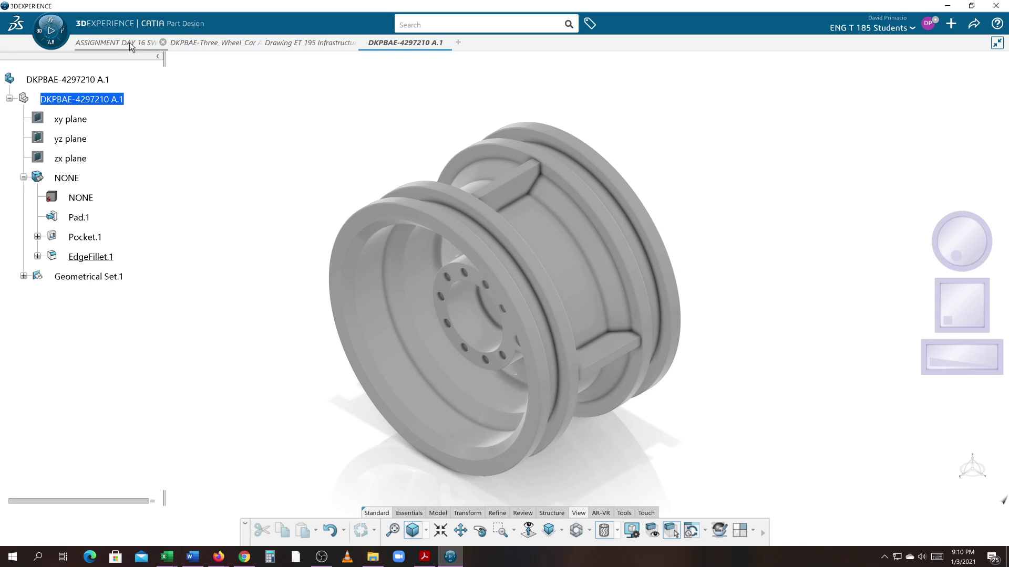
{"action": "left_click", "coordinate": [121, 50]}
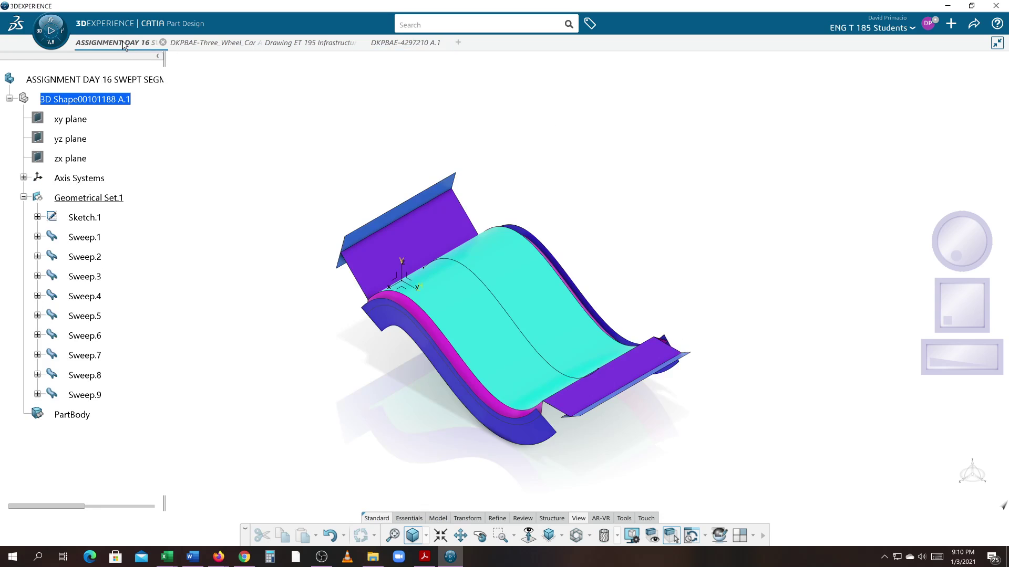
{"action": "left_click", "coordinate": [268, 59]}
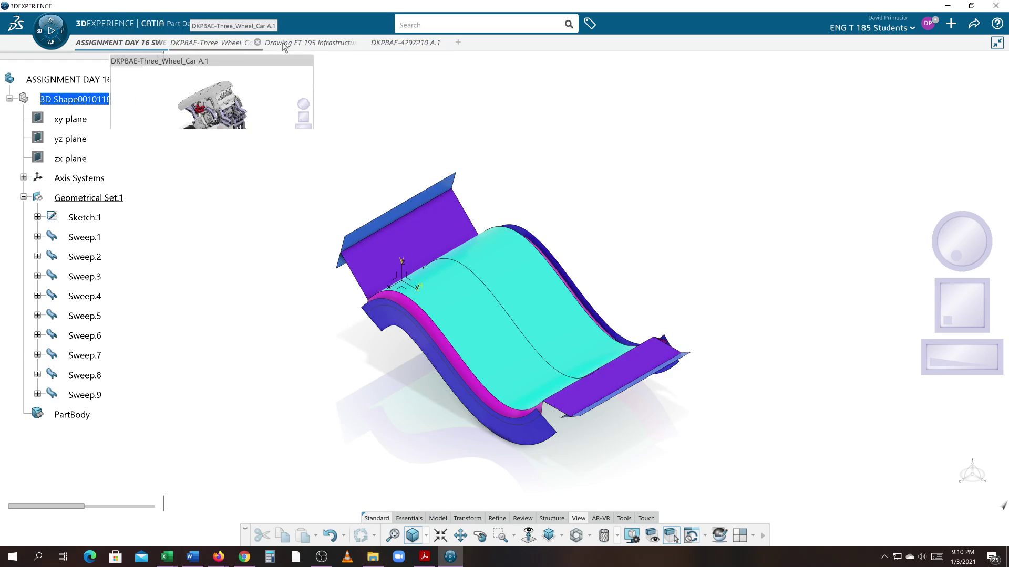
{"action": "left_click", "coordinate": [283, 45]}
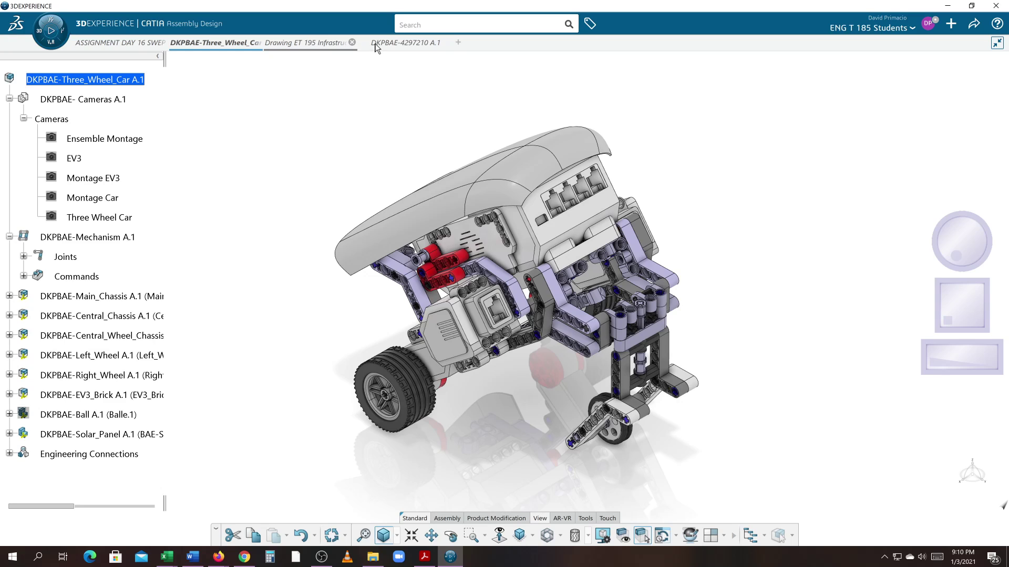
{"action": "left_click", "coordinate": [375, 42]}
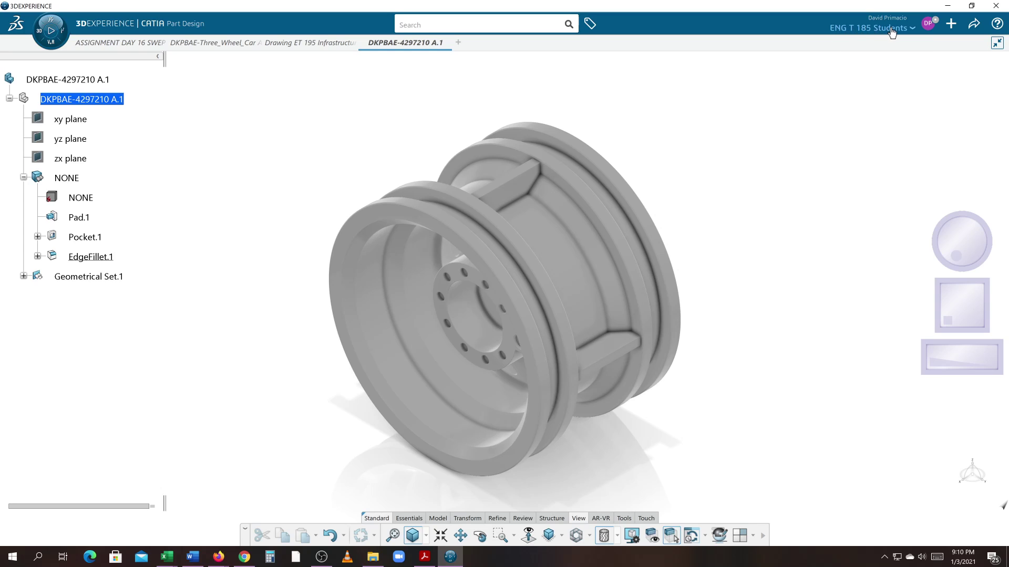
{"action": "left_click", "coordinate": [910, 31]}
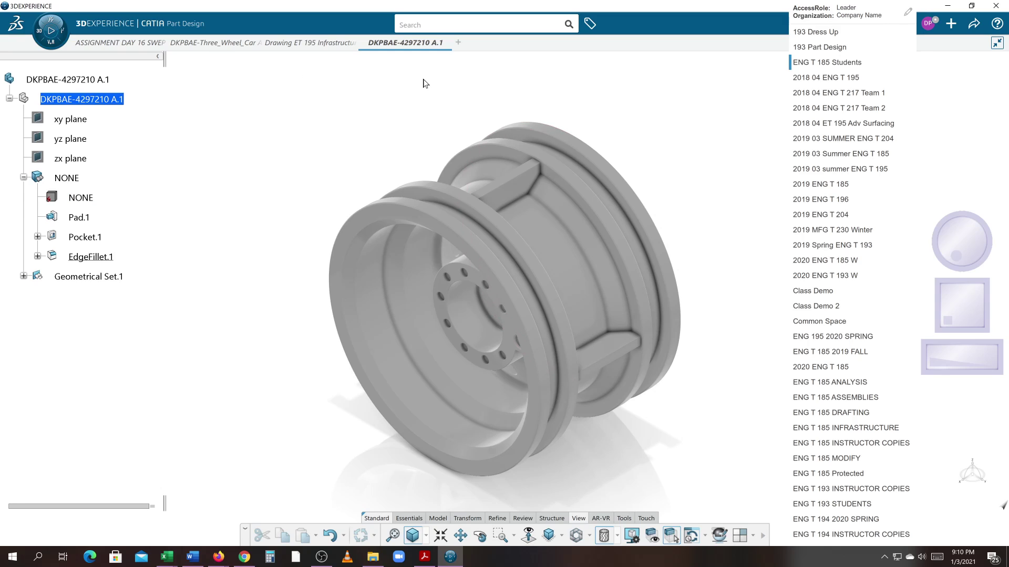
{"action": "left_click", "coordinate": [734, 139]}
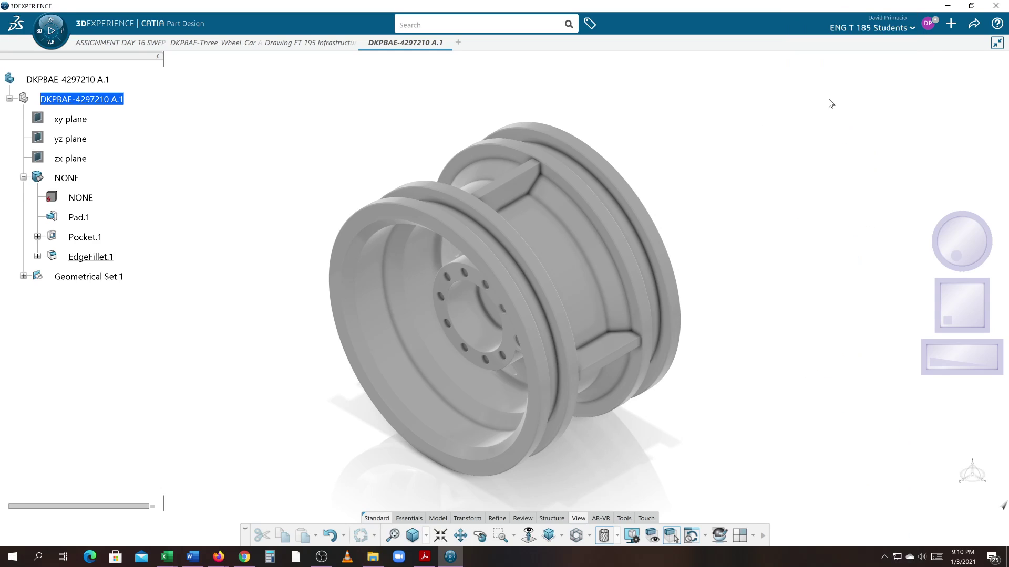
{"action": "left_click", "coordinate": [926, 28]}
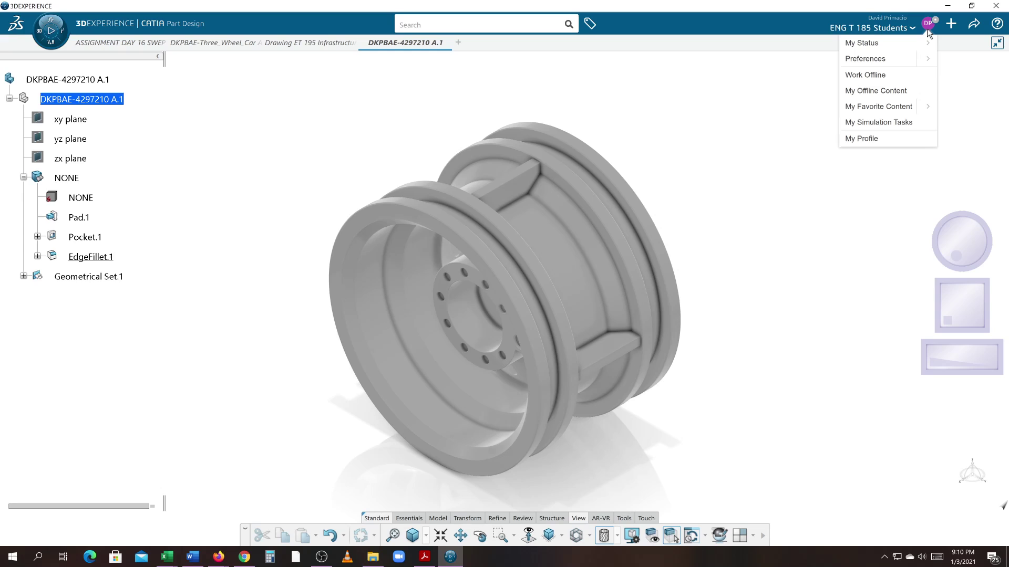
{"action": "left_click", "coordinate": [928, 63]}
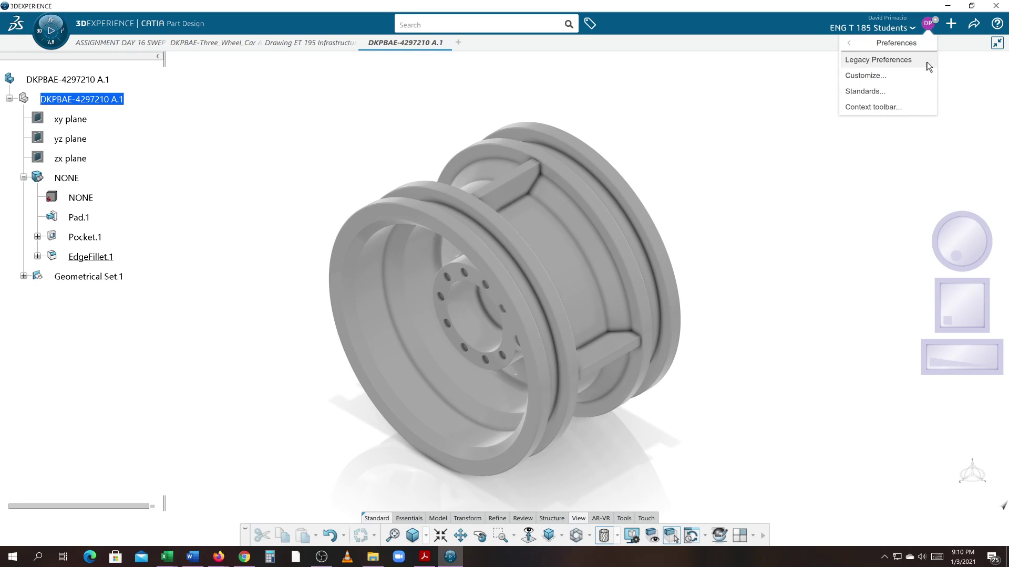
{"action": "left_click", "coordinate": [893, 62]}
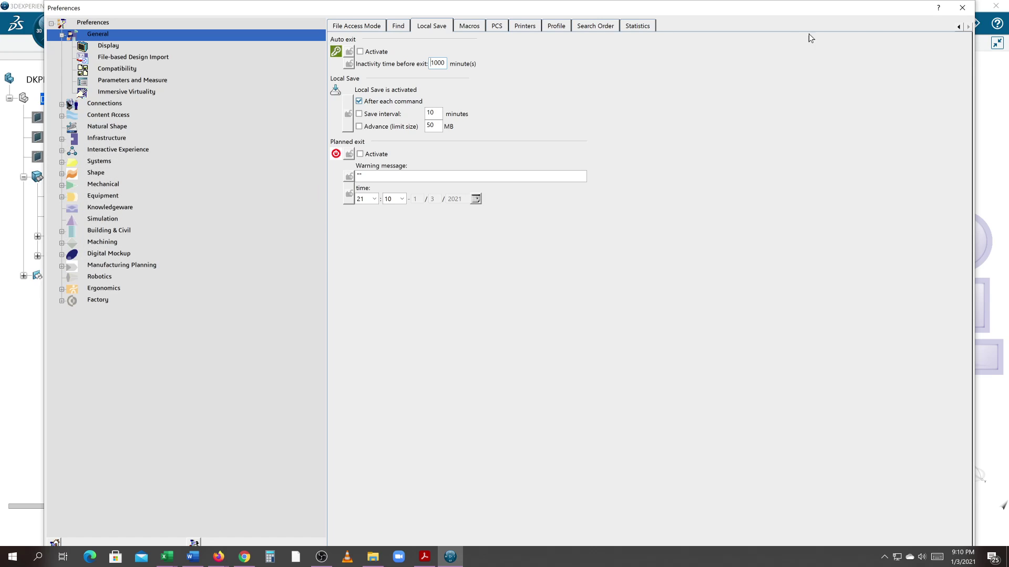
{"action": "left_click", "coordinate": [962, 8]}
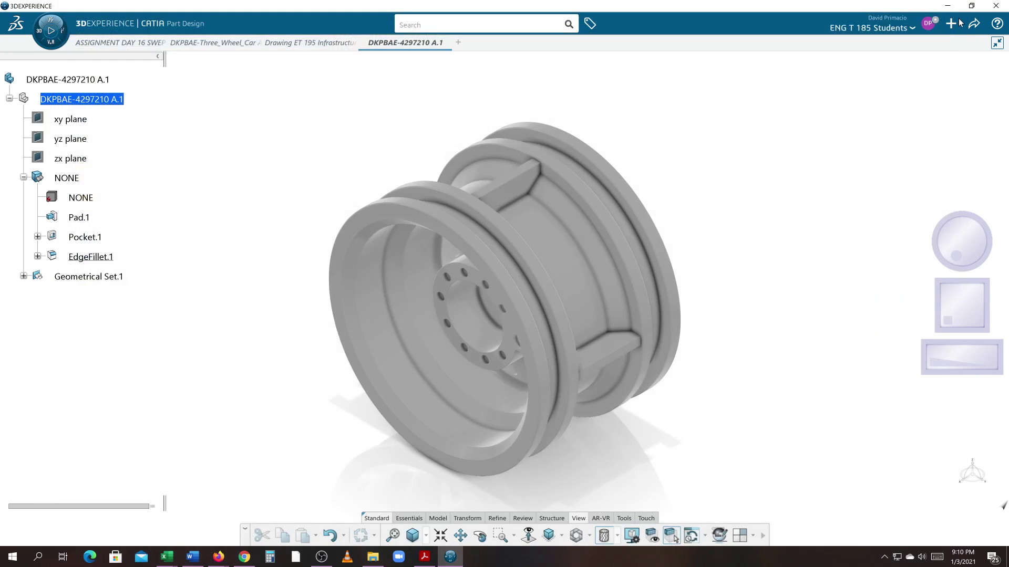
{"action": "left_click", "coordinate": [928, 24]}
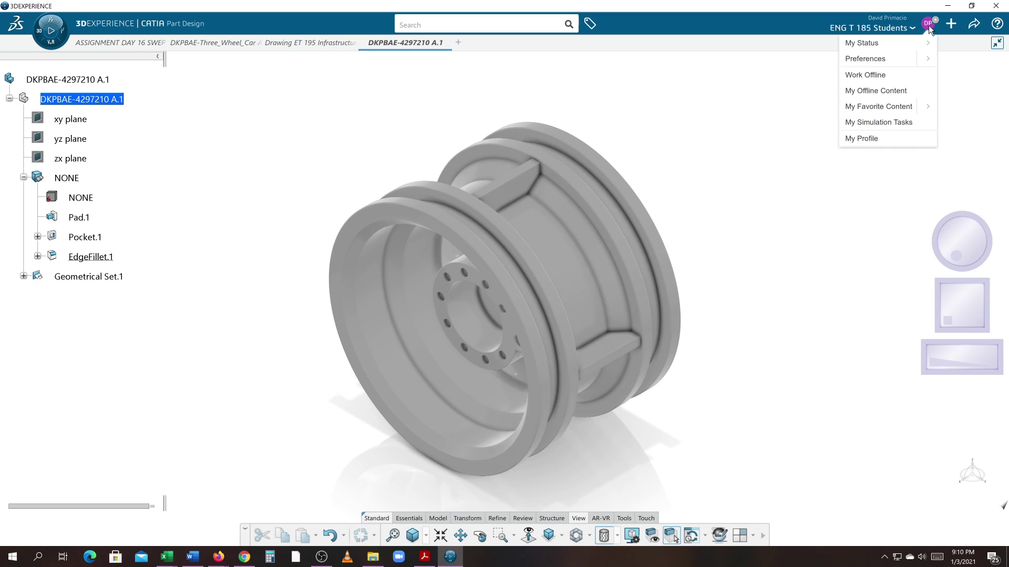
{"action": "left_click", "coordinate": [931, 63]}
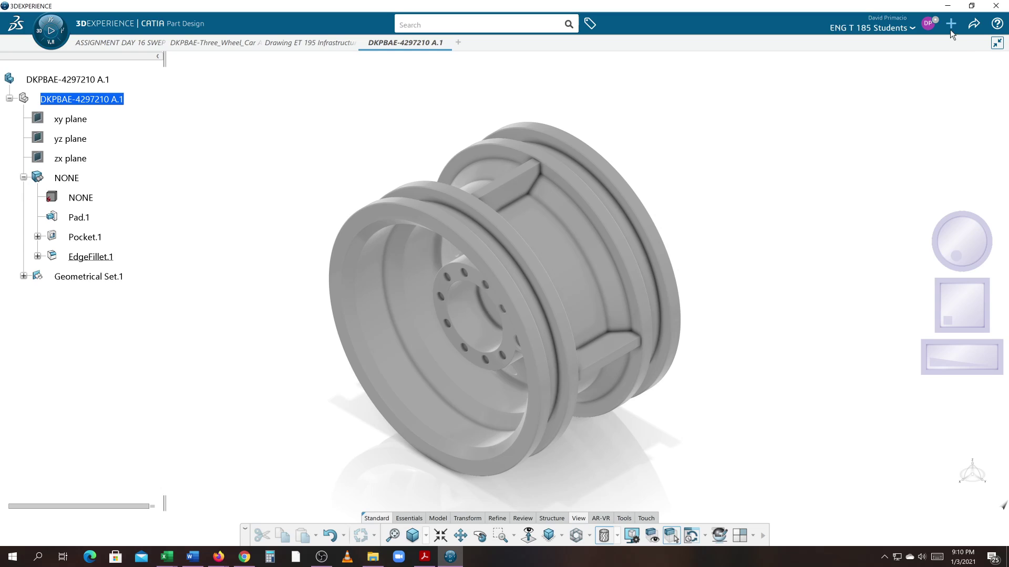
{"action": "left_click", "coordinate": [950, 29]}
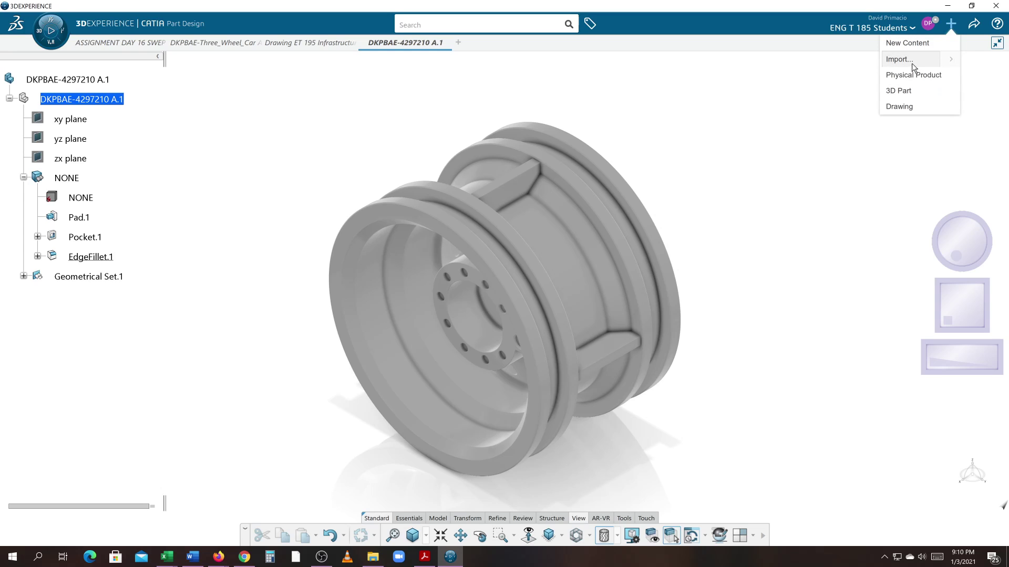
{"action": "left_click", "coordinate": [950, 61]}
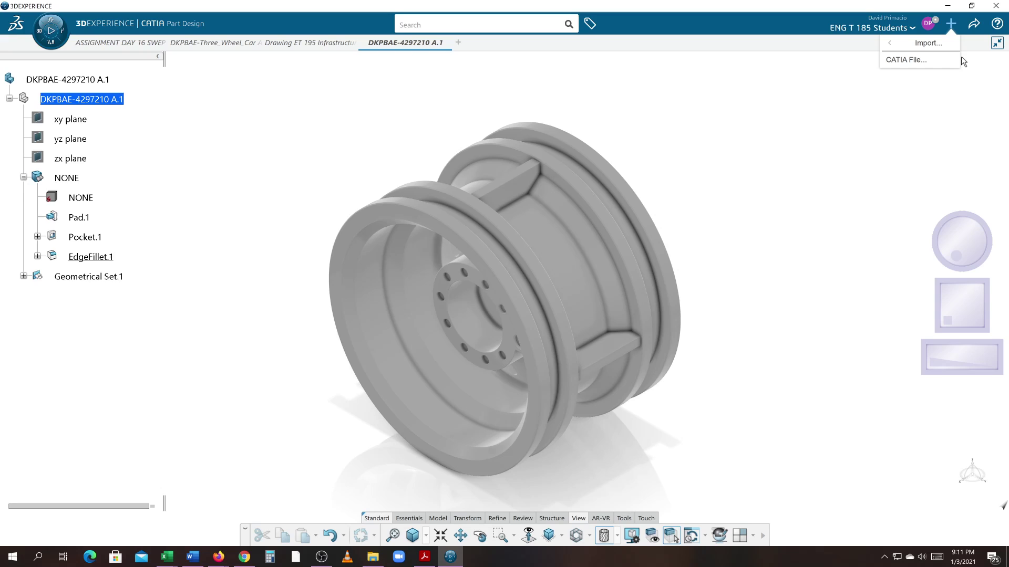
{"action": "left_click", "coordinate": [979, 29]}
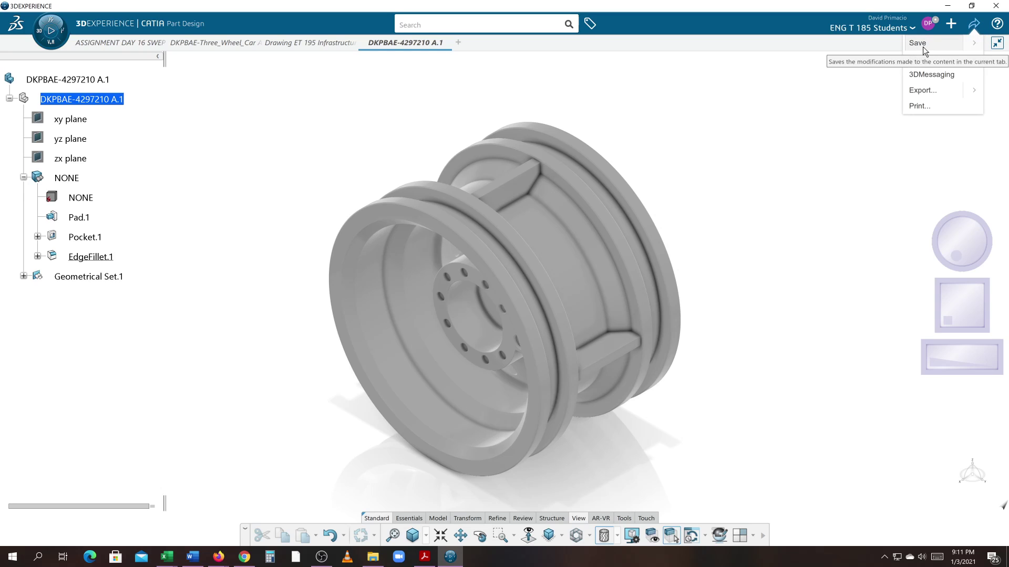
{"action": "left_click", "coordinate": [831, 109]}
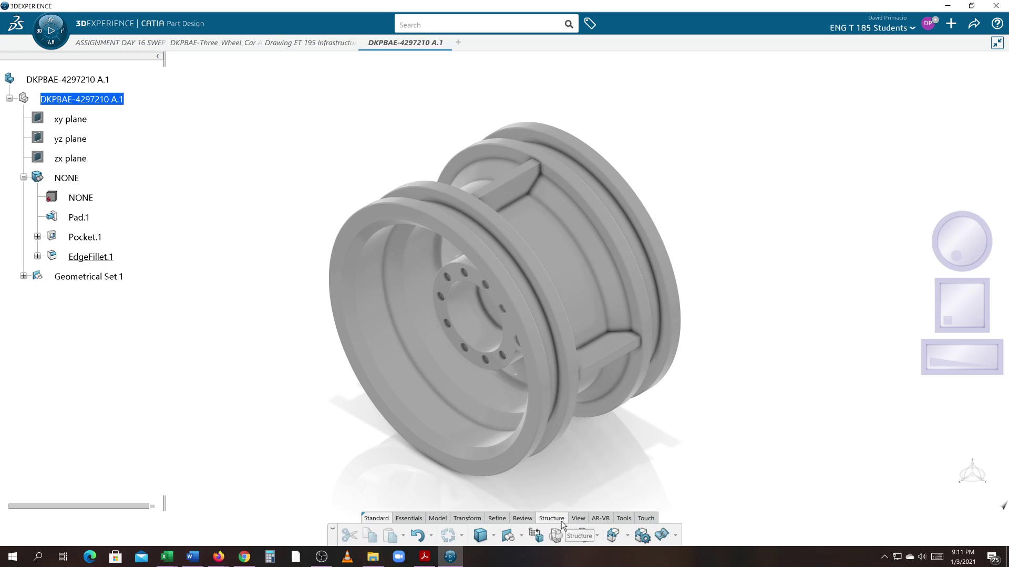
Step: Show the Tools commands, then the Model section's sketch, pad and pocket commands
{"action": "left_click", "coordinate": [624, 518]}
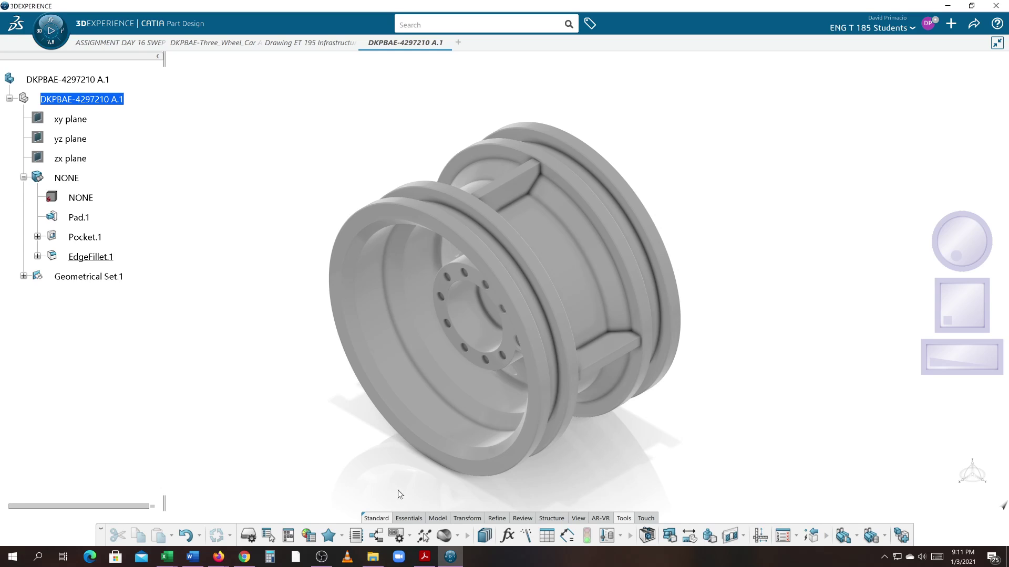
{"action": "left_click", "coordinate": [437, 519]}
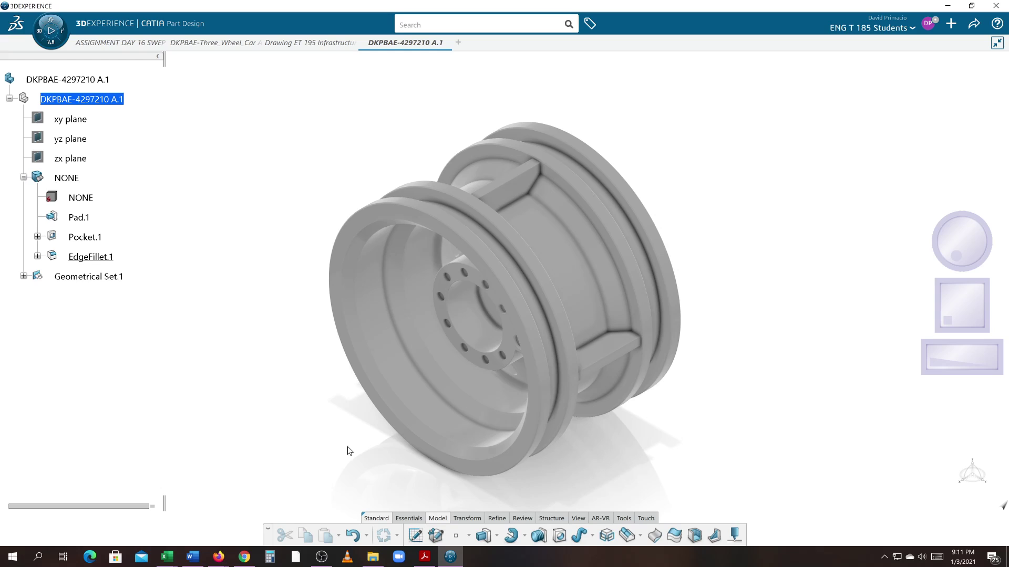
{"action": "middle_click_drag", "start_coordinate": [327, 442], "coordinate": [327, 434]}
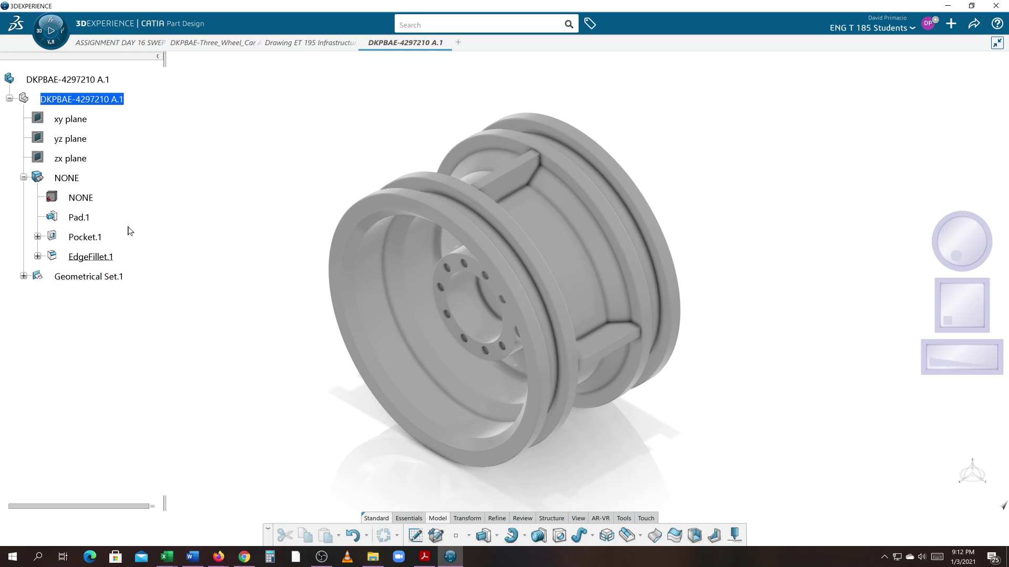
Step: Dismiss the root node's context menu and bring OBS Studio to the front
{"action": "right_click", "coordinate": [68, 82]}
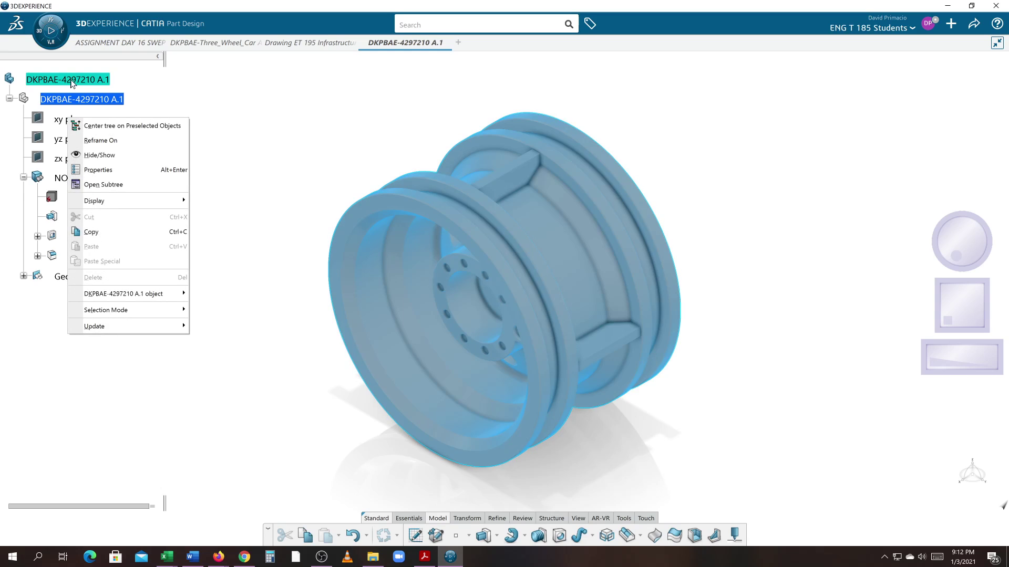
{"action": "left_click", "coordinate": [216, 136]}
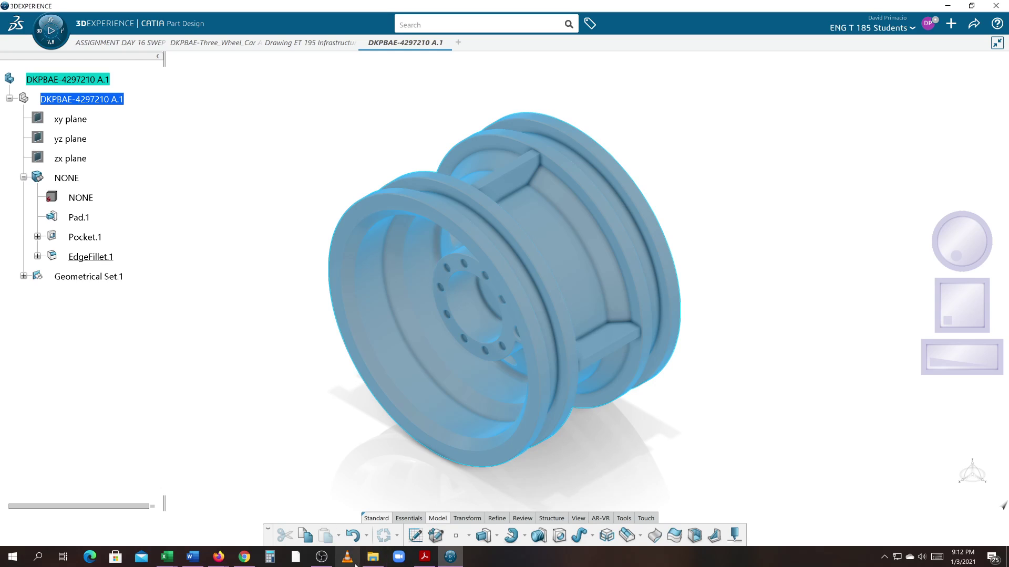
{"action": "left_click", "coordinate": [321, 557]}
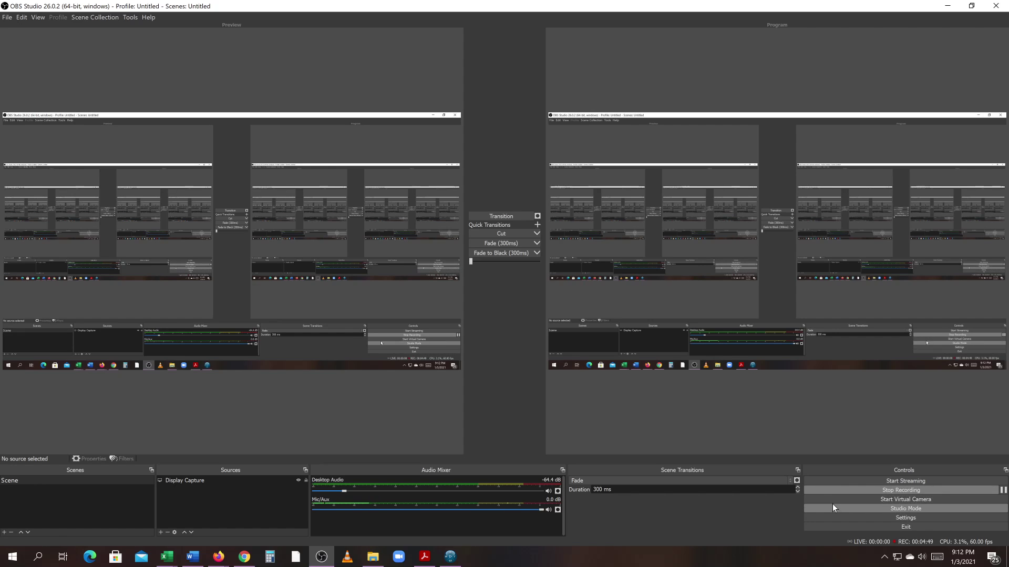
Step: Pause the OBS recording and minimize OBS to reveal the Gmail invitation
{"action": "left_click", "coordinate": [1003, 490]}
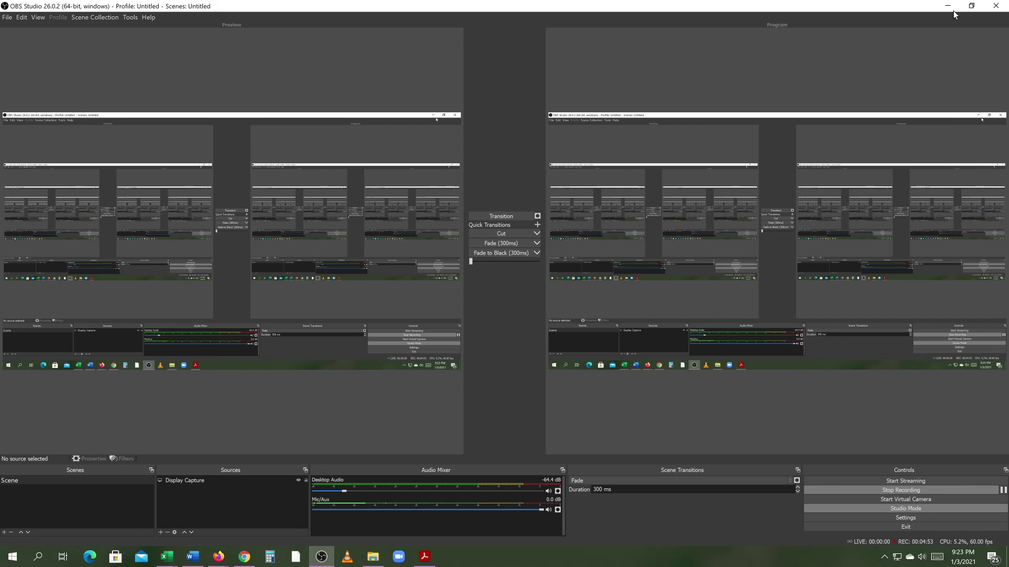
{"action": "left_click", "coordinate": [949, 9]}
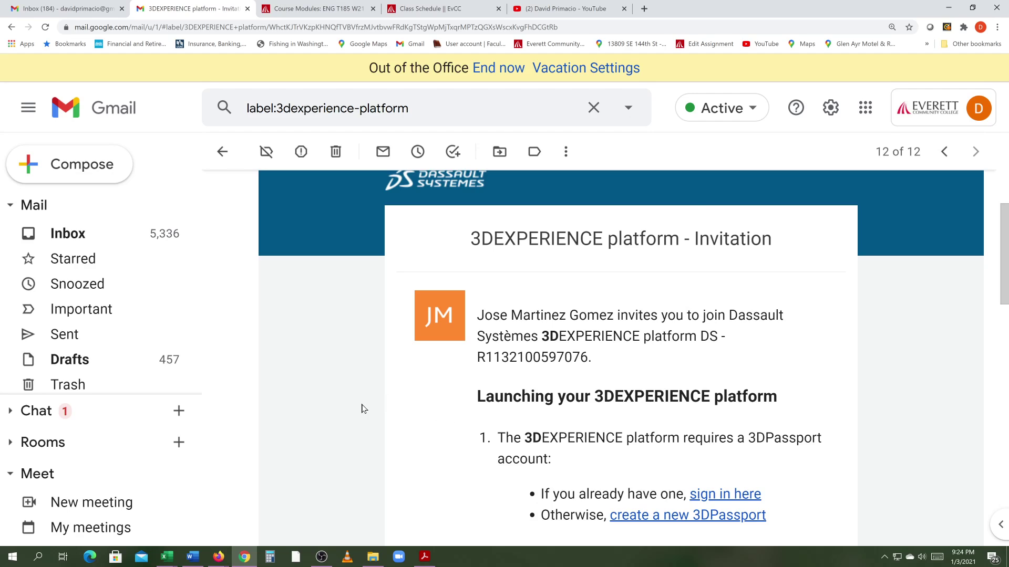
Step: Sign in via the invitation's link, open the dashboard compass, then return to Gmail
{"action": "scroll", "coordinate": [361, 408], "scroll_direction": "down", "scroll_amount": 2}
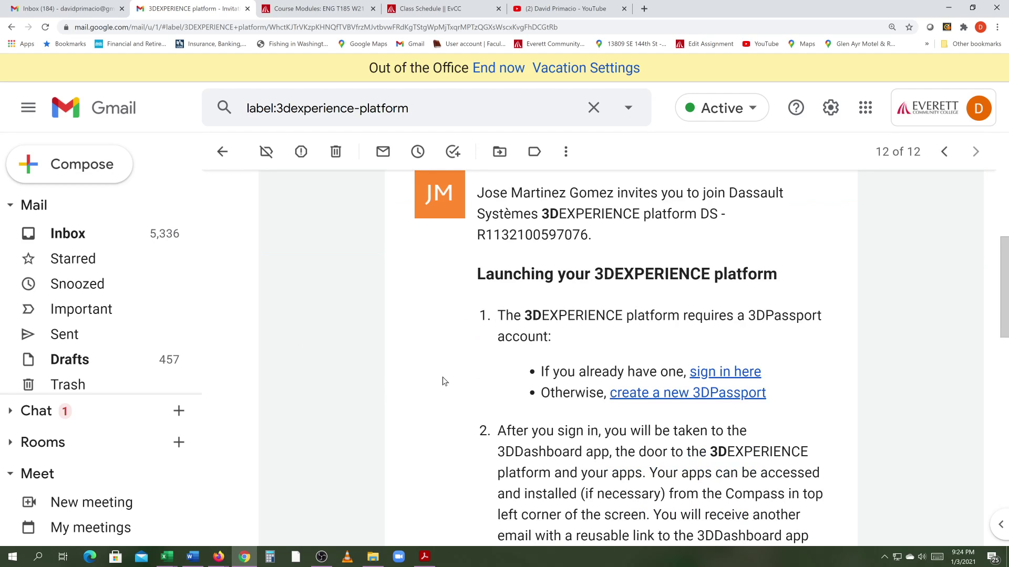
{"action": "scroll", "coordinate": [442, 382], "scroll_direction": "up", "scroll_amount": 4}
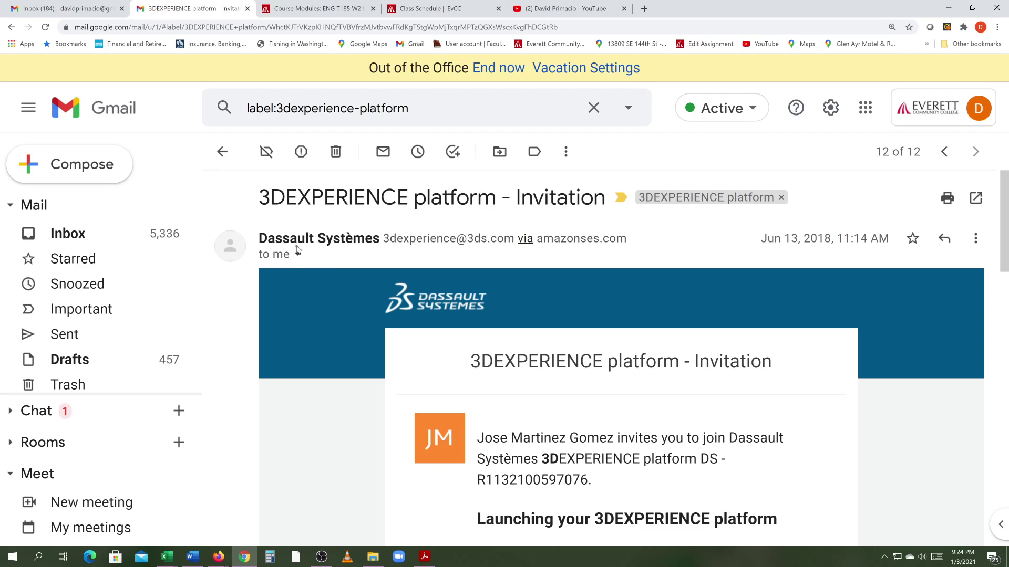
{"action": "scroll", "coordinate": [456, 389], "scroll_direction": "down", "scroll_amount": 4}
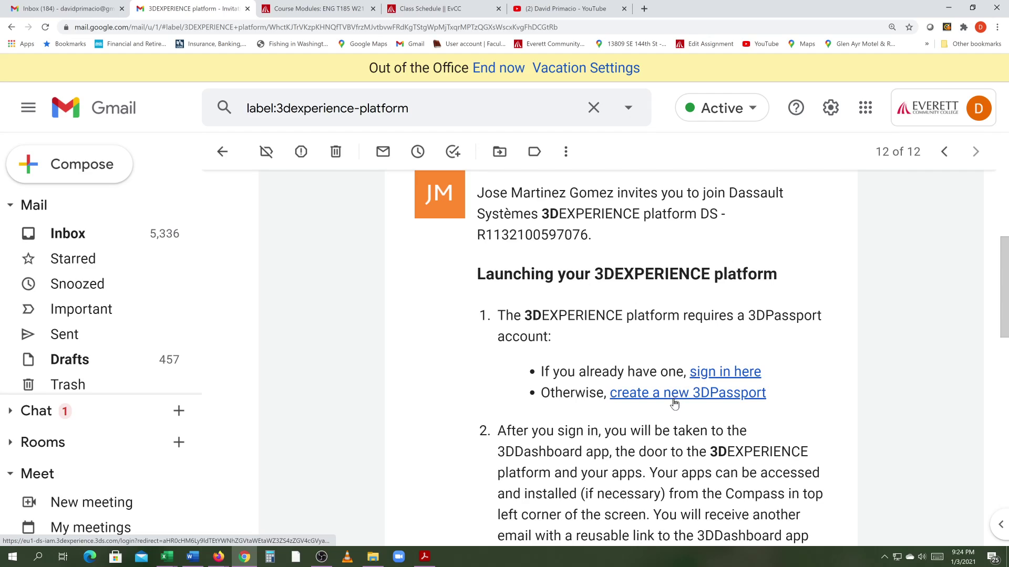
{"action": "left_click", "coordinate": [695, 374]}
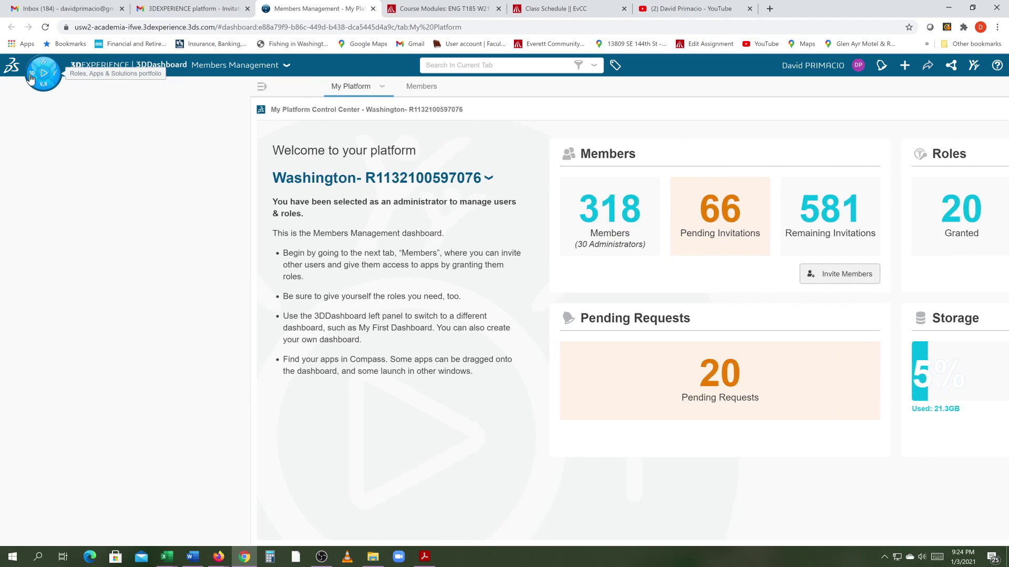
{"action": "left_click", "coordinate": [30, 79]}
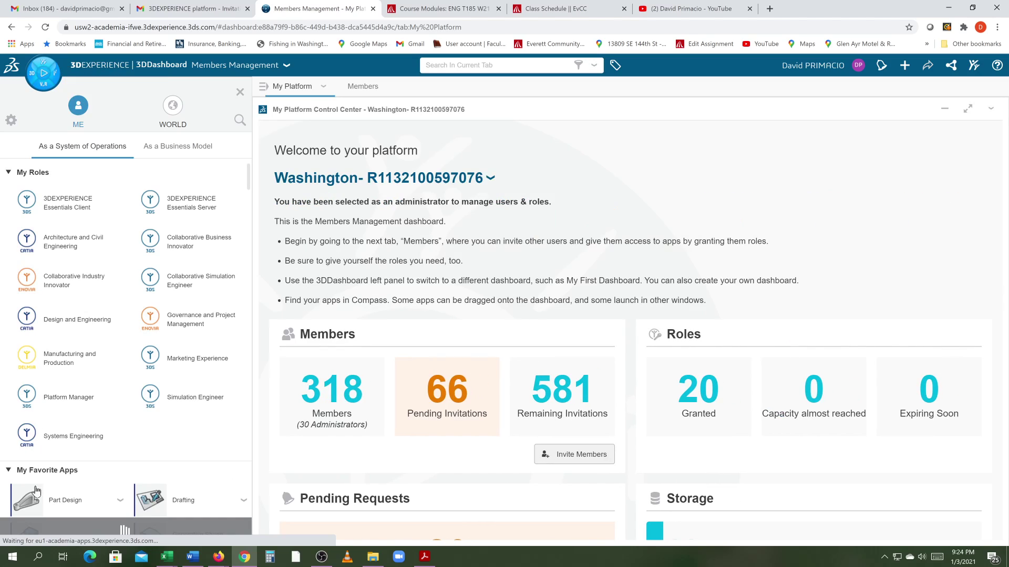
{"action": "left_click", "coordinate": [158, 9]}
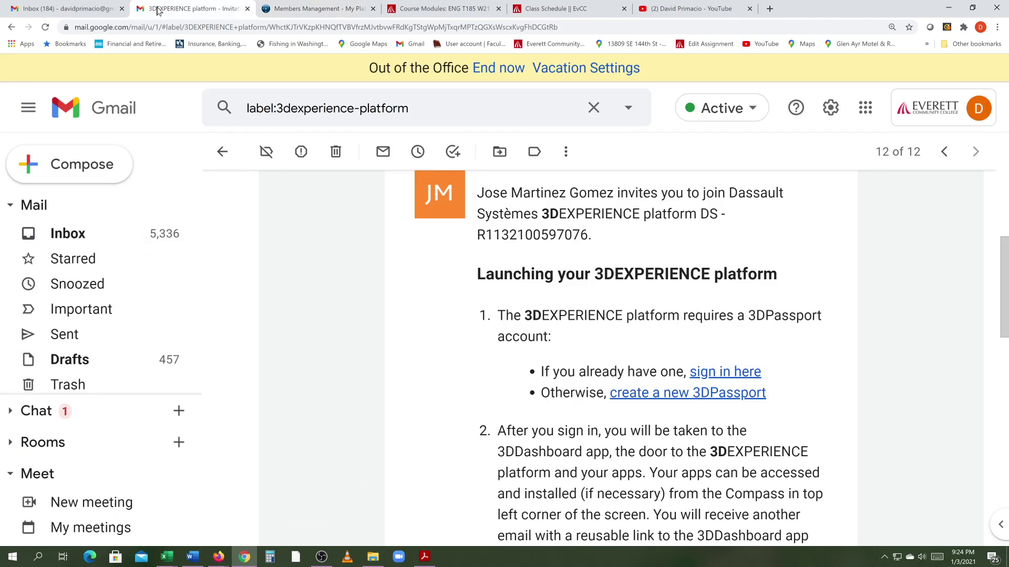
Step: Open the invitation email under the 3DEXPERIENCE platform label, choosing a new session
{"action": "left_click", "coordinate": [65, 238]}
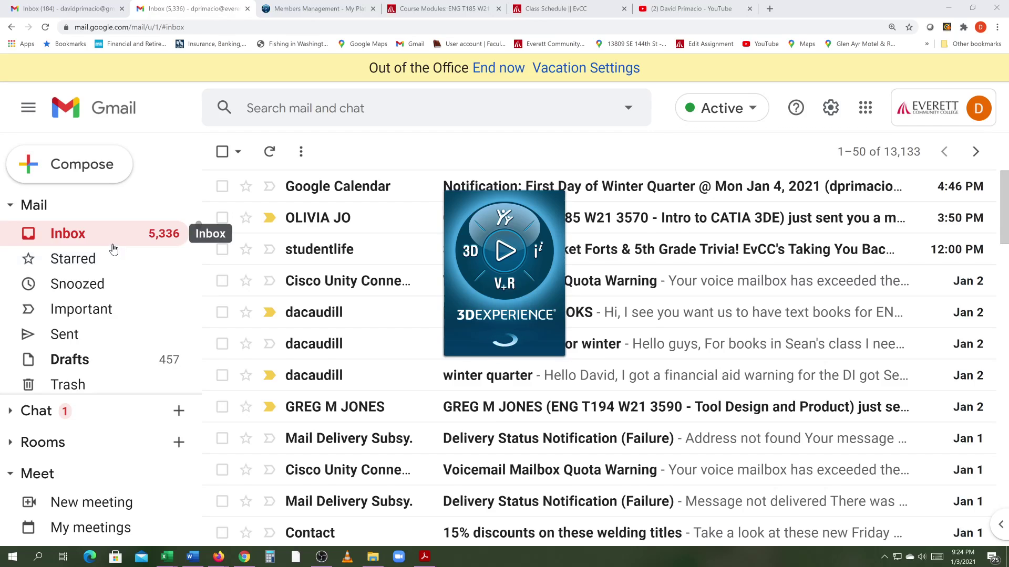
{"action": "scroll", "coordinate": [114, 248], "scroll_direction": "down", "scroll_amount": 5}
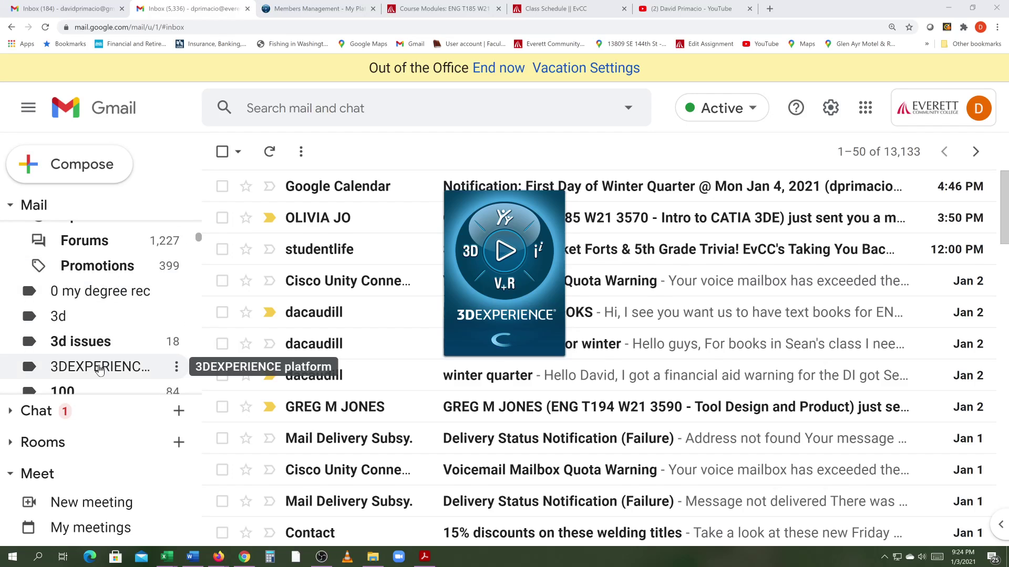
{"action": "left_click", "coordinate": [96, 370]}
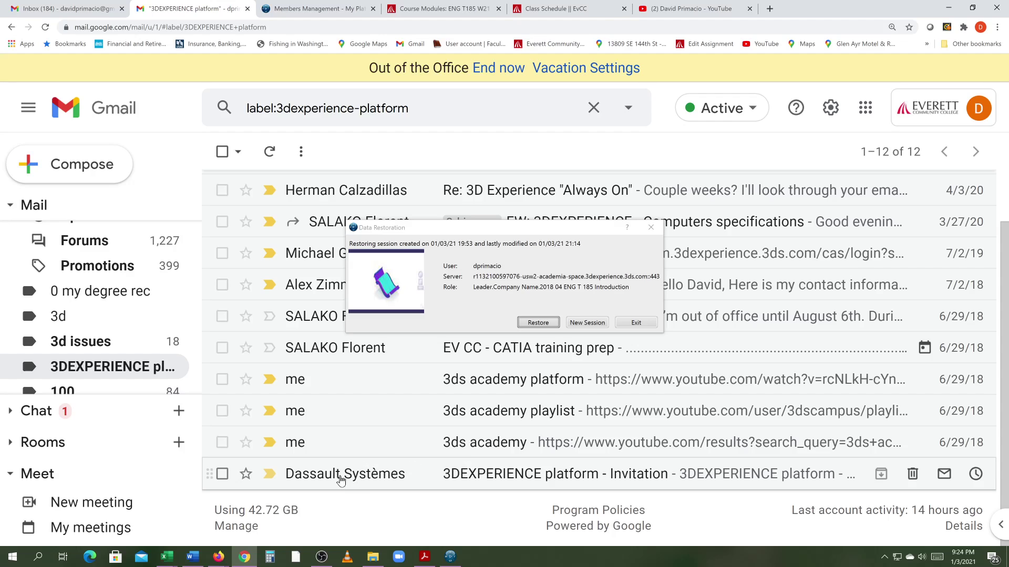
{"action": "left_click", "coordinate": [567, 324]}
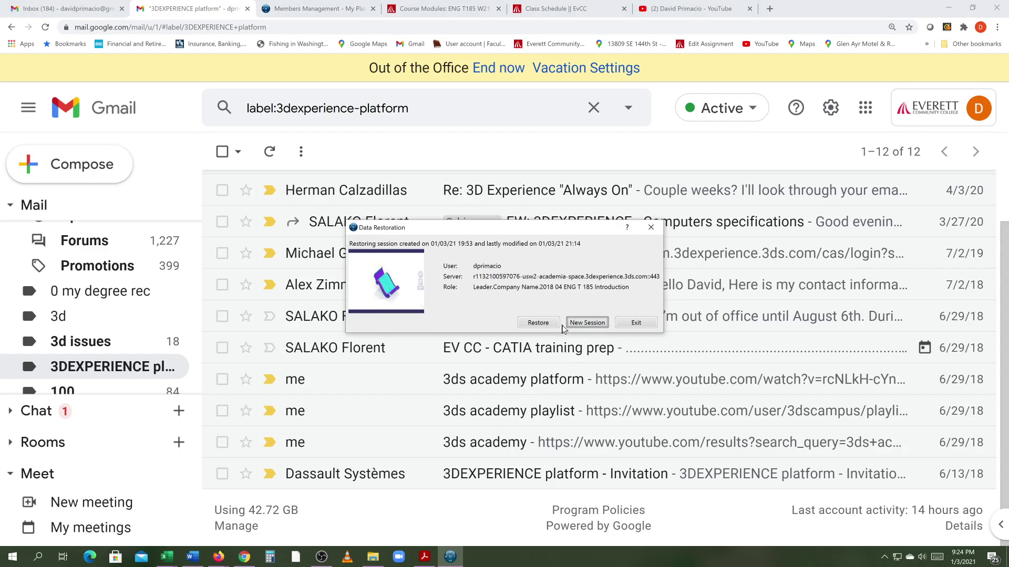
{"action": "mouse_move", "coordinate": [316, 481]}
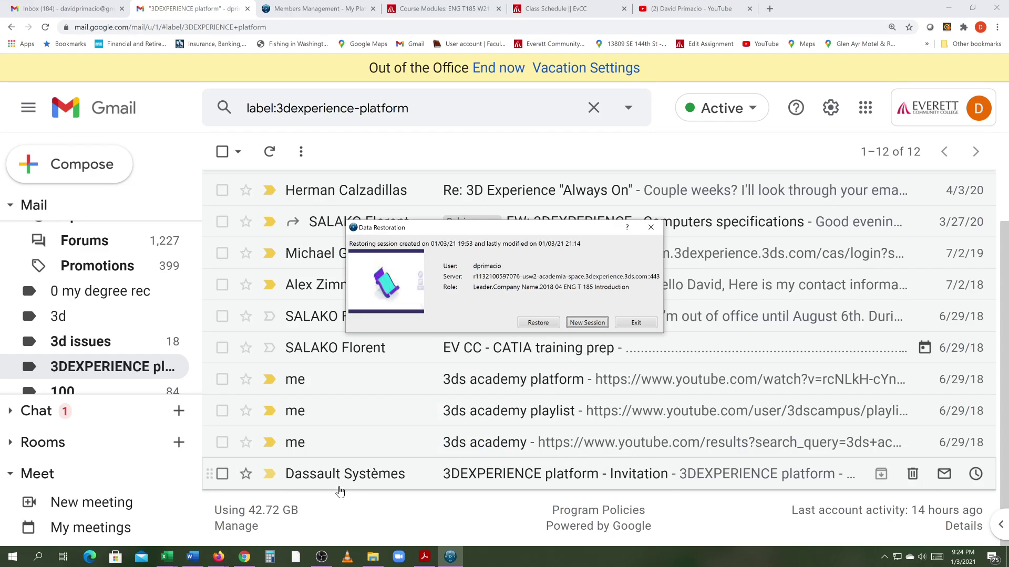
{"action": "left_click", "coordinate": [326, 480]}
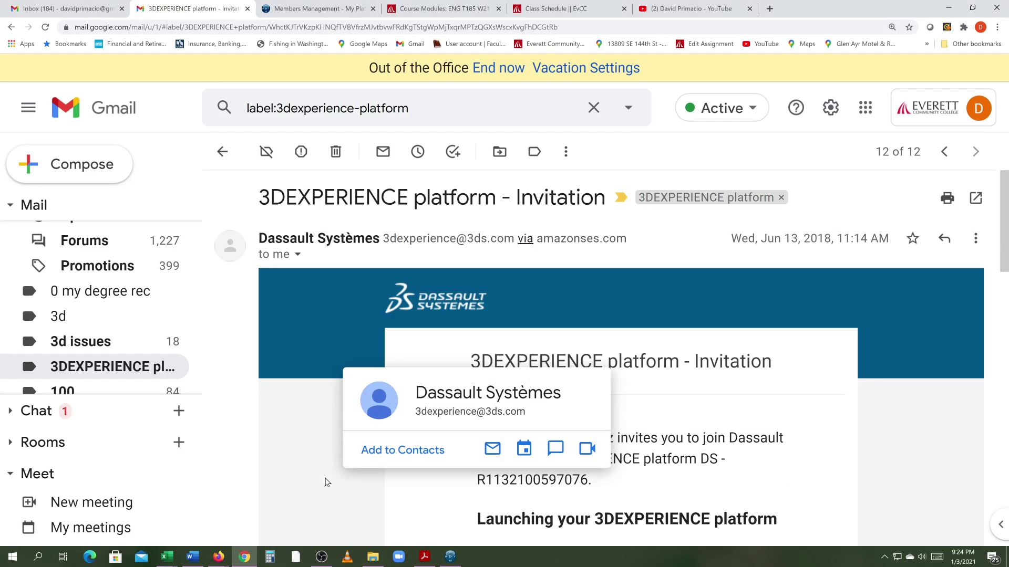
Step: Review the invitation, then switch to the Members Management dashboard
{"action": "scroll", "coordinate": [655, 406], "scroll_direction": "down", "scroll_amount": 5}
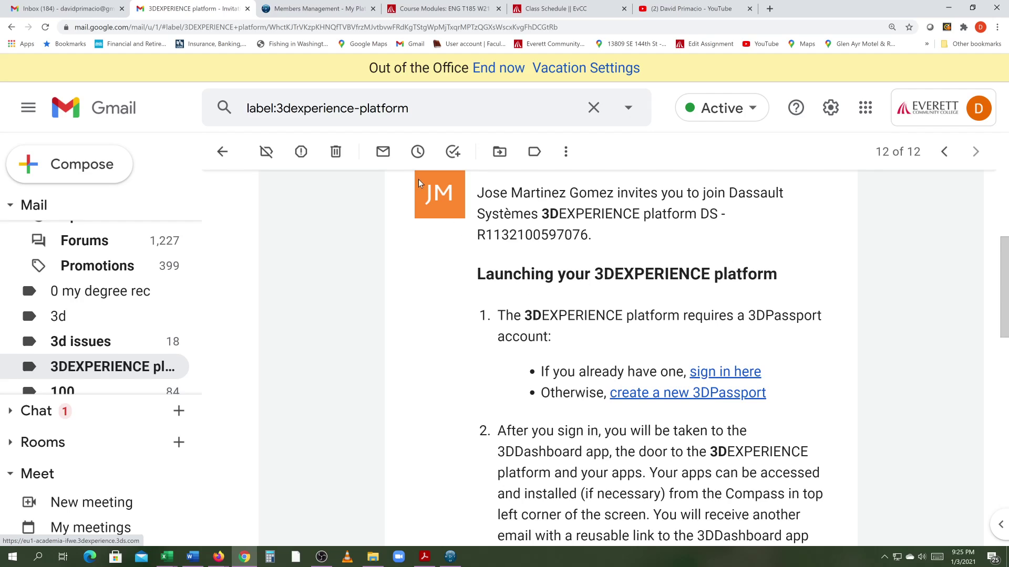
{"action": "scroll", "coordinate": [342, 286], "scroll_direction": "up", "scroll_amount": 5}
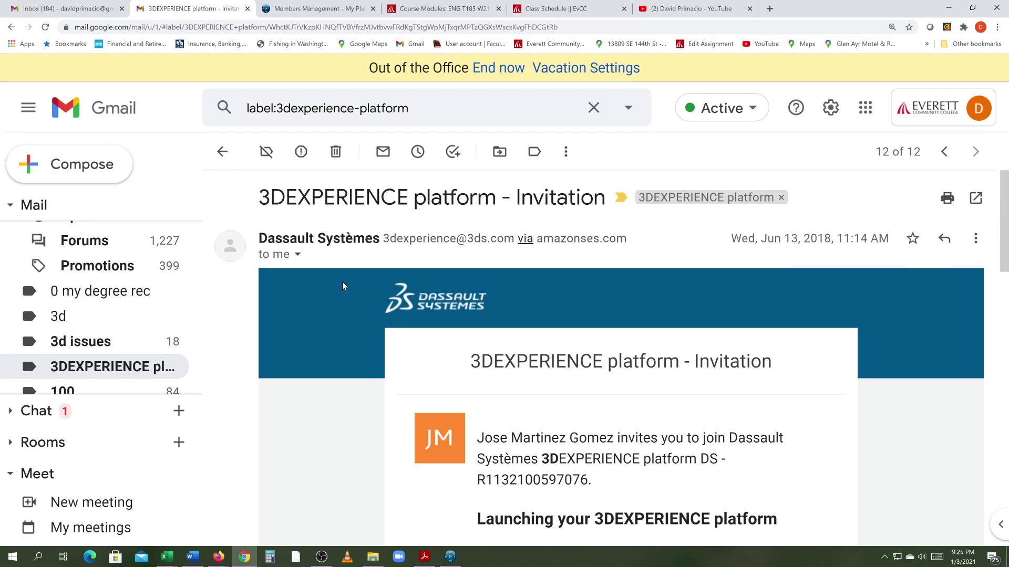
{"action": "left_click", "coordinate": [306, 9]}
{"action": "scroll", "coordinate": [397, 205], "scroll_direction": "down", "scroll_amount": 2}
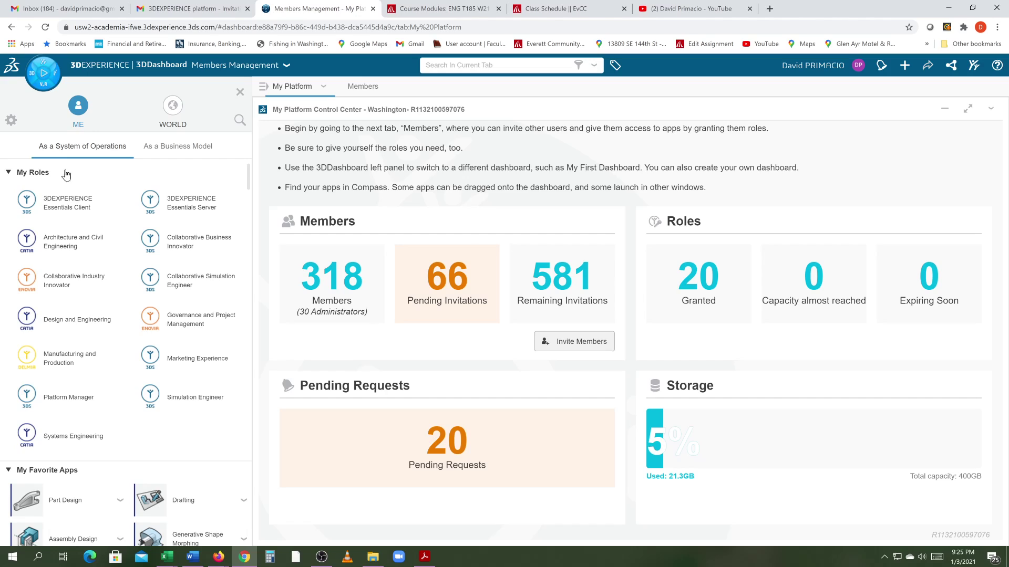
Step: Return from the dashboard to the Gmail '3DEXPERIENCE platform - Invitation' email
{"action": "left_click", "coordinate": [43, 79]}
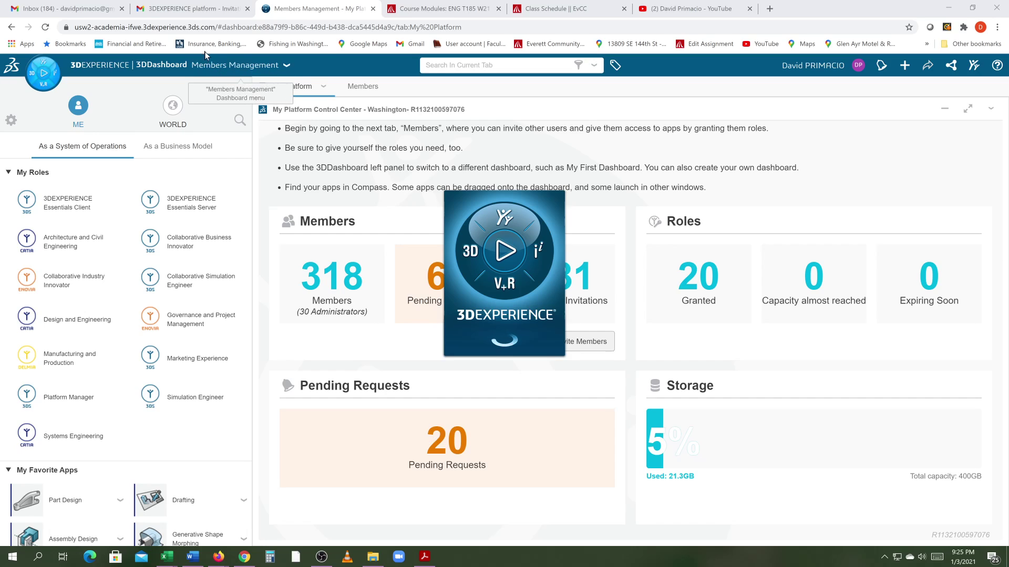
{"action": "left_click", "coordinate": [147, 12]}
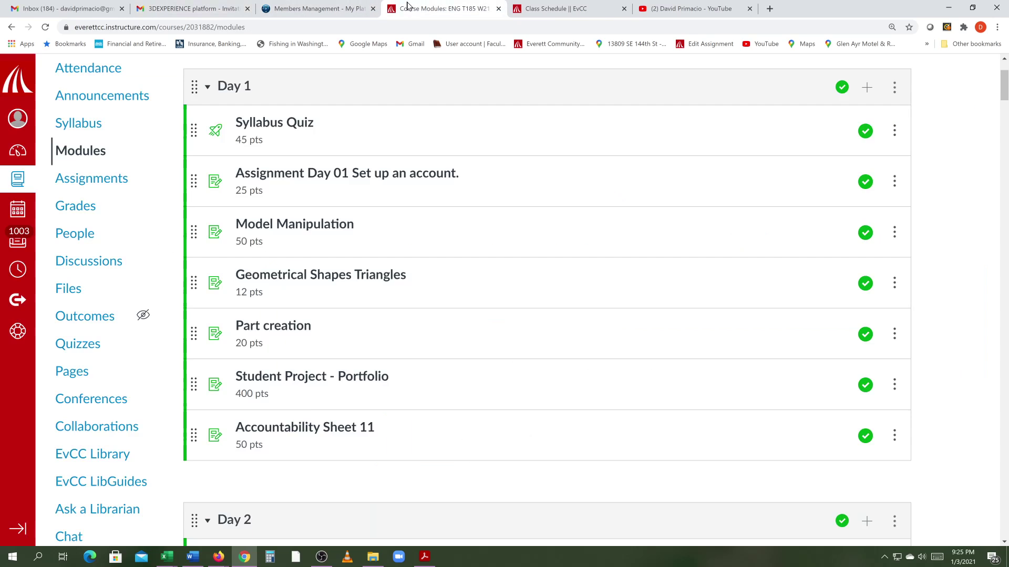
Step: Unpublish the Day 1 module on the ENG T185 Course Modules page
{"action": "left_click", "coordinate": [421, 9]}
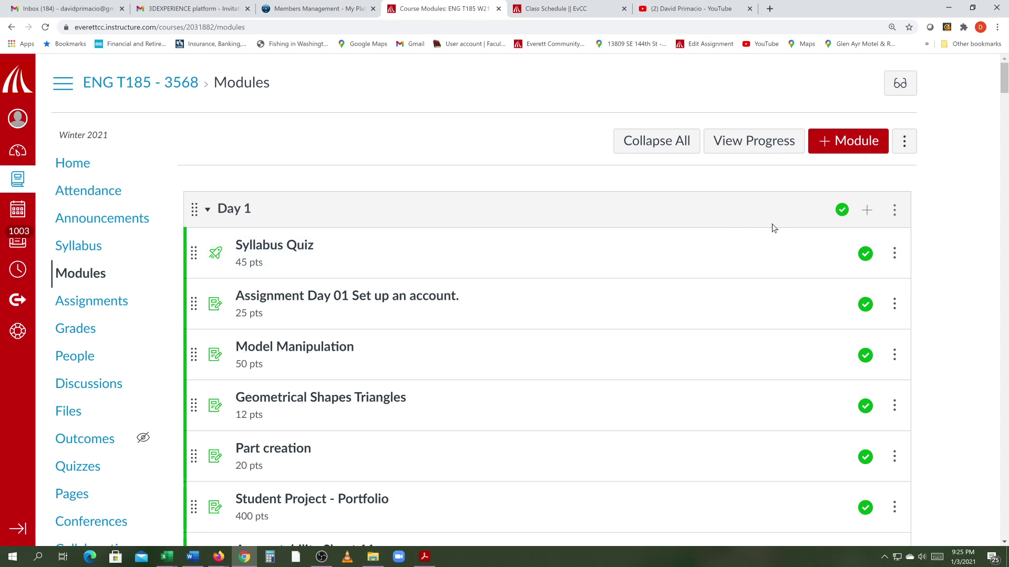
{"action": "left_click", "coordinate": [841, 210]}
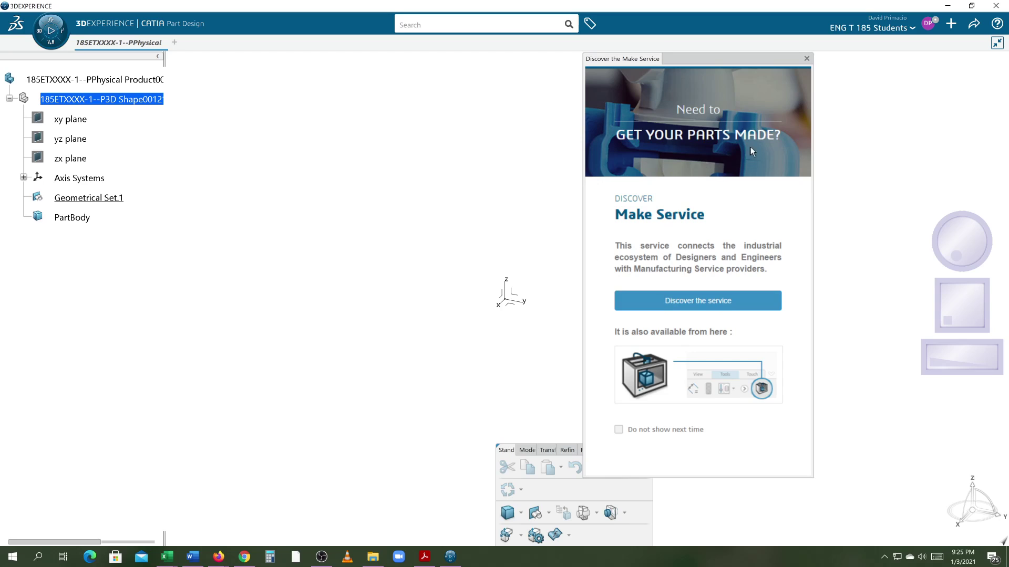
Step: Close the 'Discover the Make Service' popup and minimize CATIA
{"action": "left_click", "coordinate": [807, 60]}
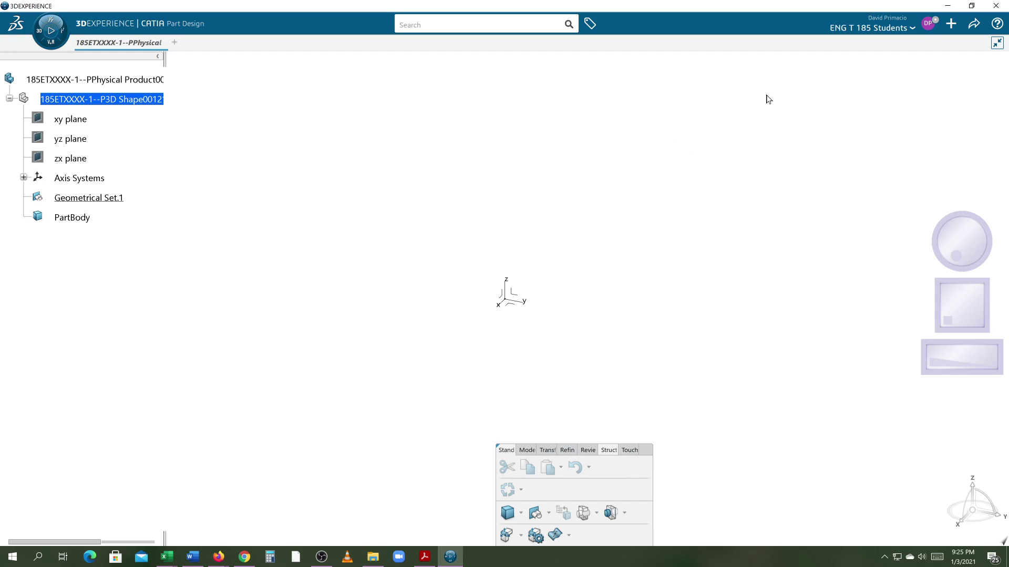
{"action": "left_click", "coordinate": [947, 7]}
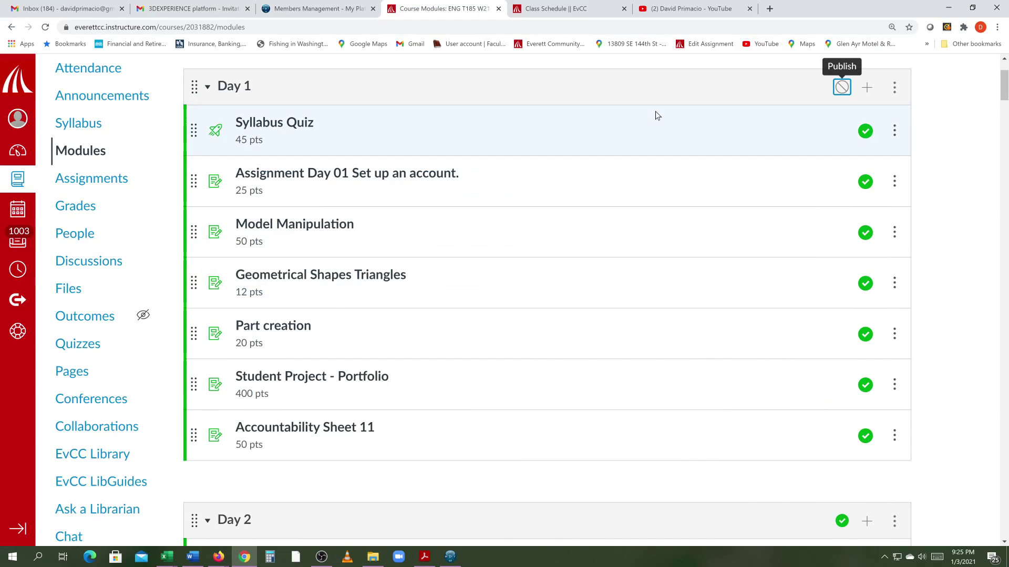
Step: Switch to the Gmail '3DEXPERIENCE platform - Invitation' email tab
{"action": "left_click", "coordinate": [184, 15]}
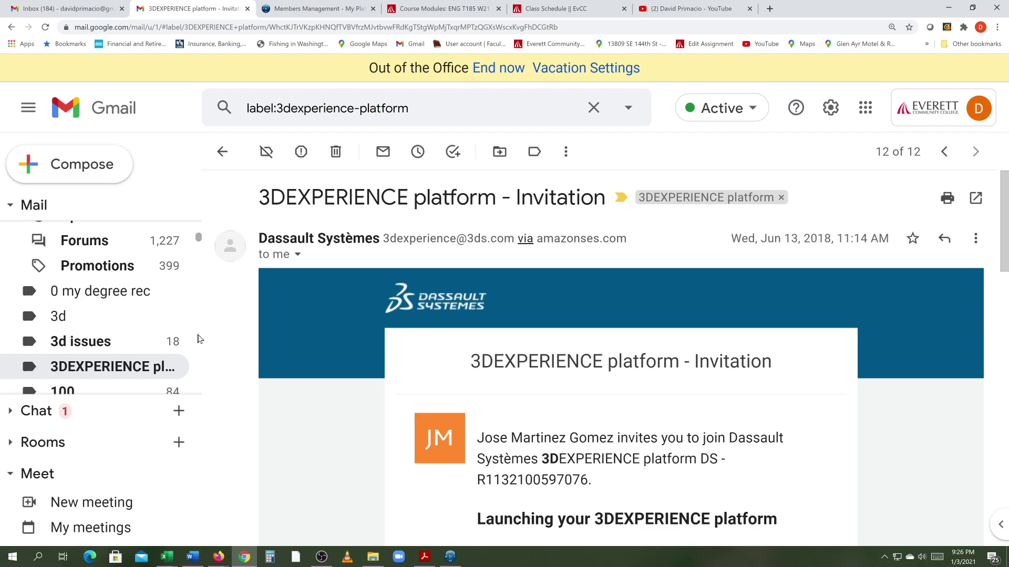
Step: From the 3DEXPERIENCE platform label, open 'Re: Link to Amazon Services' and follow its awsapps link
{"action": "left_click", "coordinate": [105, 367]}
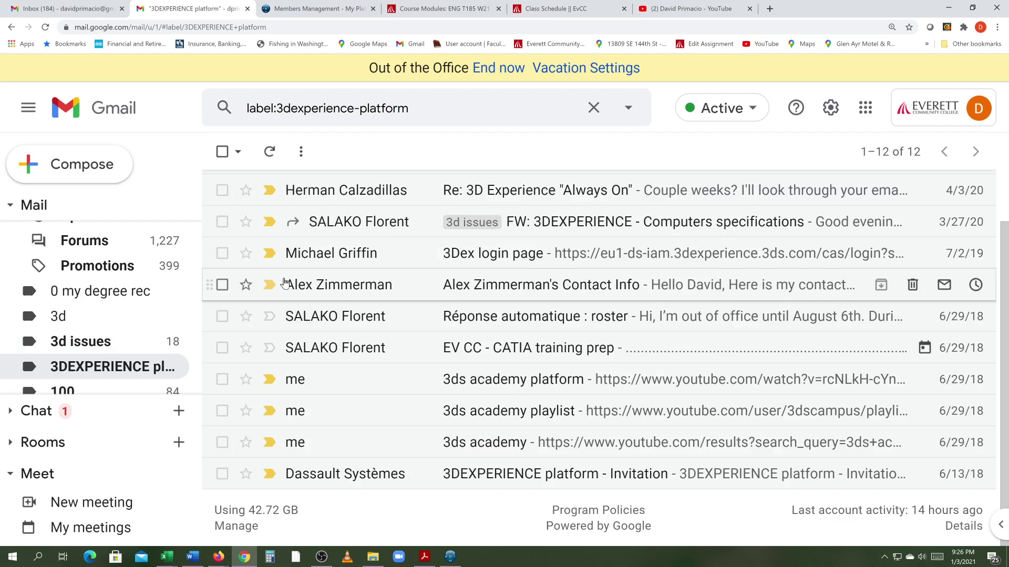
{"action": "scroll", "coordinate": [300, 275], "scroll_direction": "up", "scroll_amount": 1}
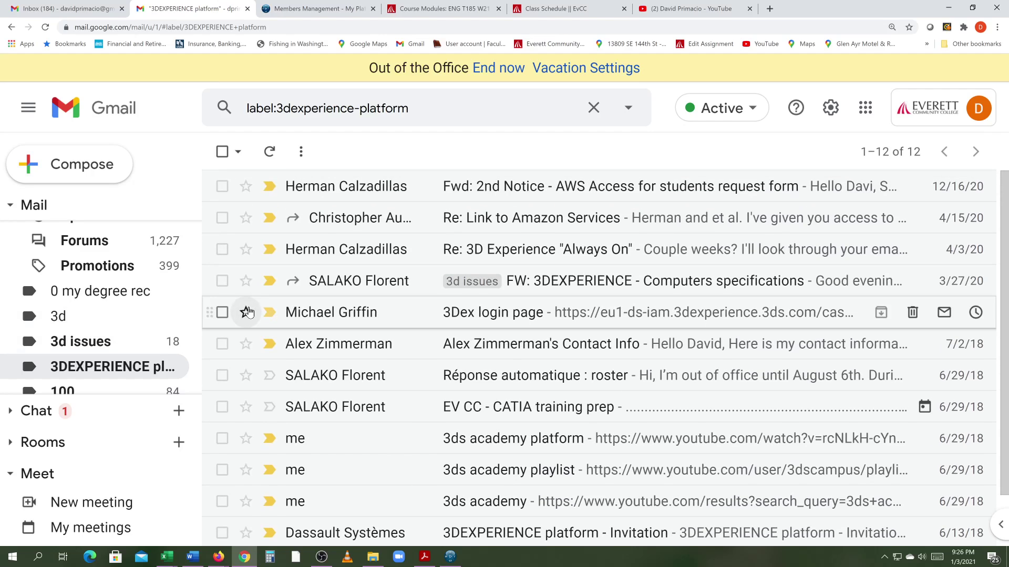
{"action": "left_click", "coordinate": [315, 221]}
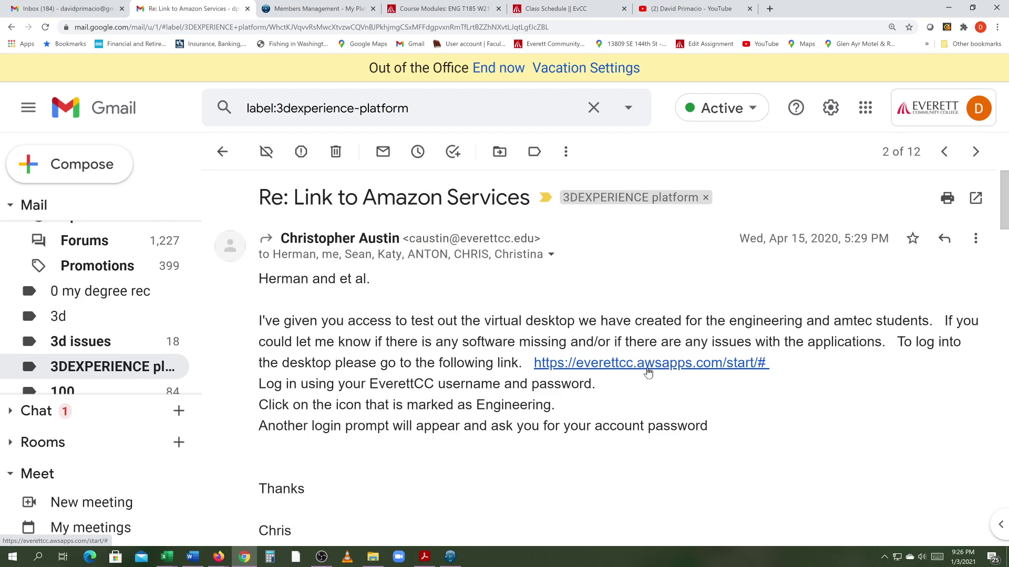
{"action": "left_click", "coordinate": [648, 372]}
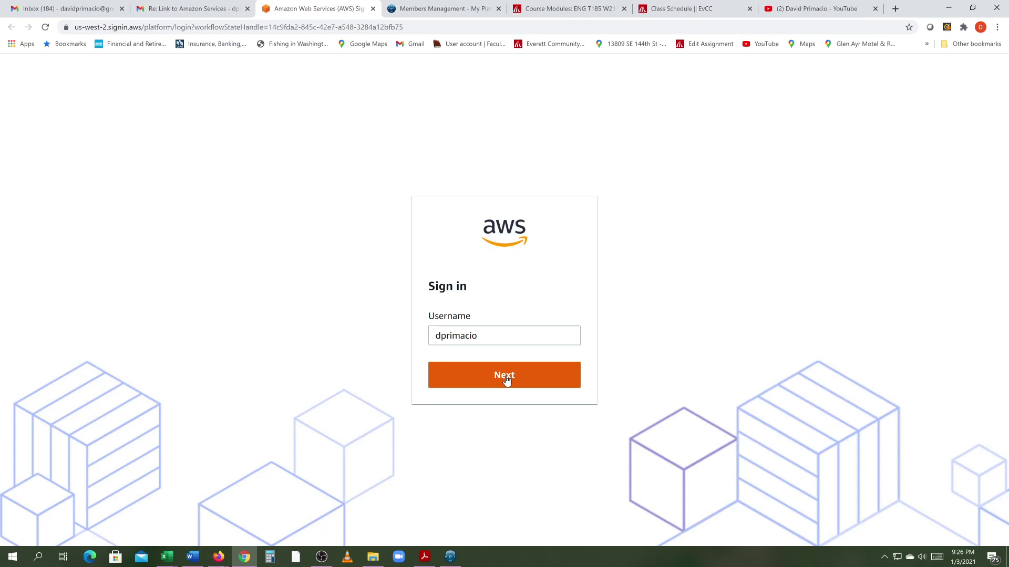
Step: Sign in to AppStream, launch Engineering w/ 3D Experience, and return to the CATIA window
{"action": "left_click", "coordinate": [505, 379]}
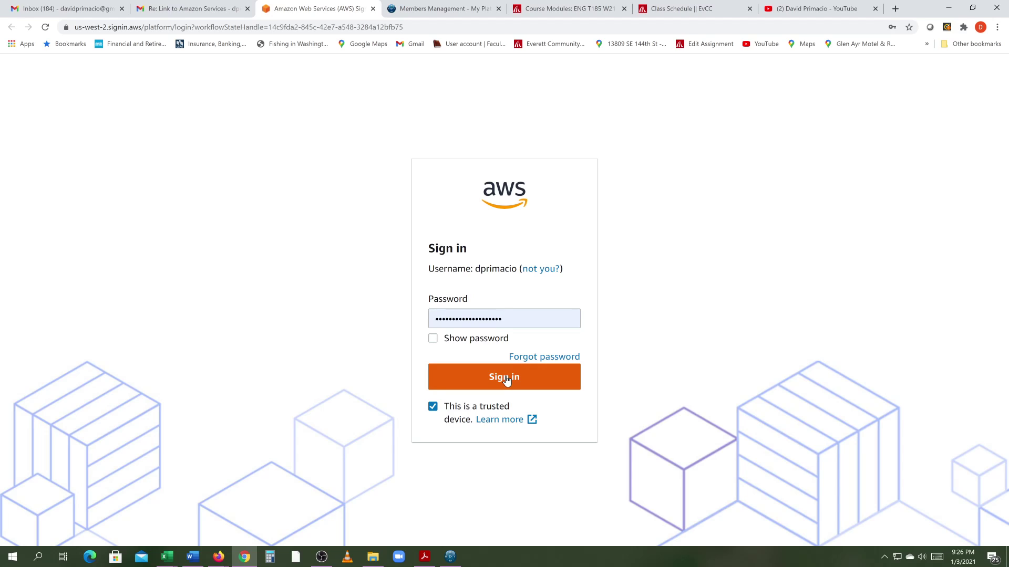
{"action": "left_click", "coordinate": [505, 378]}
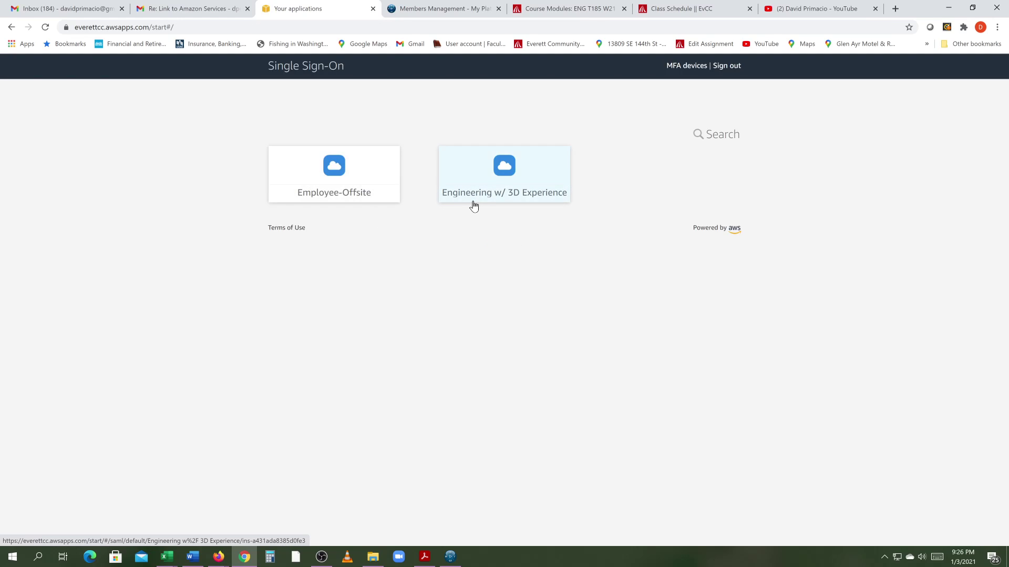
{"action": "left_click", "coordinate": [502, 170]}
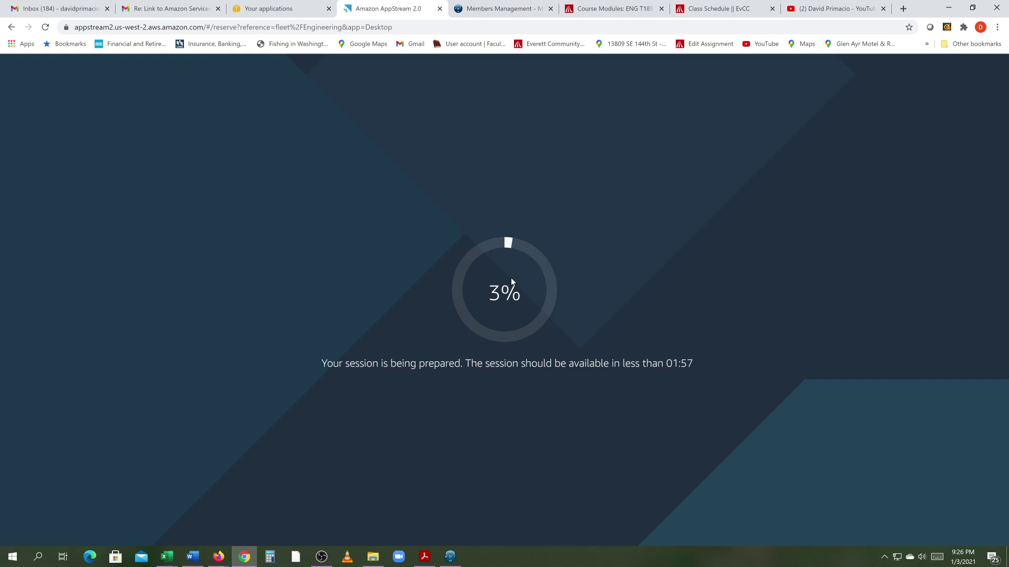
{"action": "left_click", "coordinate": [452, 556]}
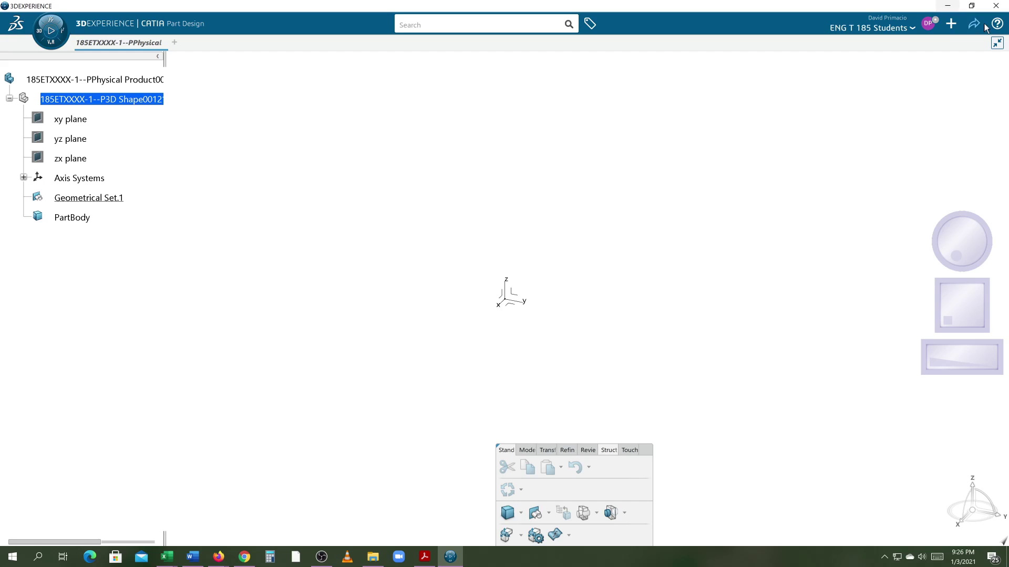
Step: Close the old part without saving and create a new 3D Part with Part Design
{"action": "left_click", "coordinate": [997, 43]}
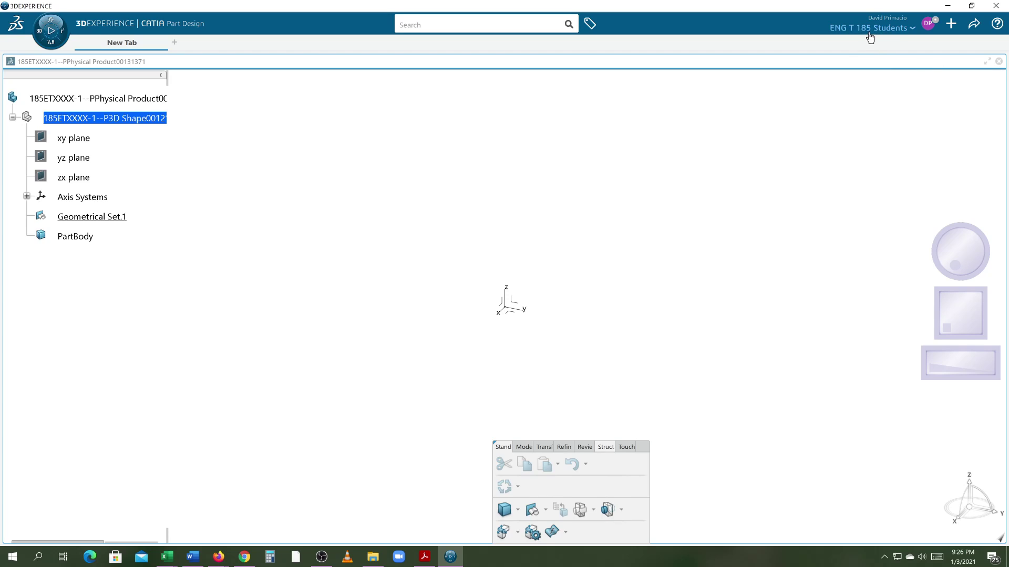
{"action": "left_click", "coordinate": [999, 62]}
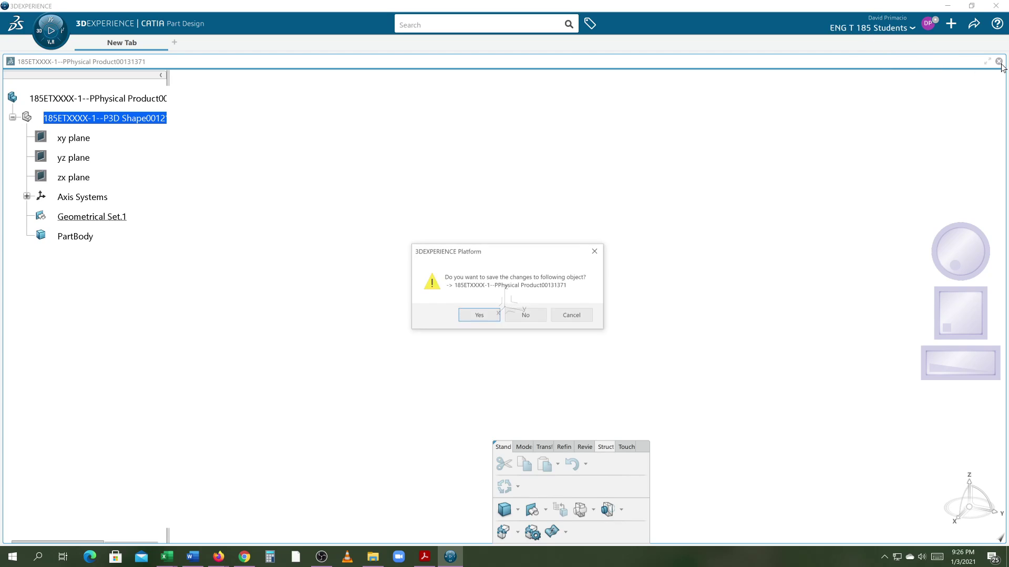
{"action": "left_click", "coordinate": [525, 317]}
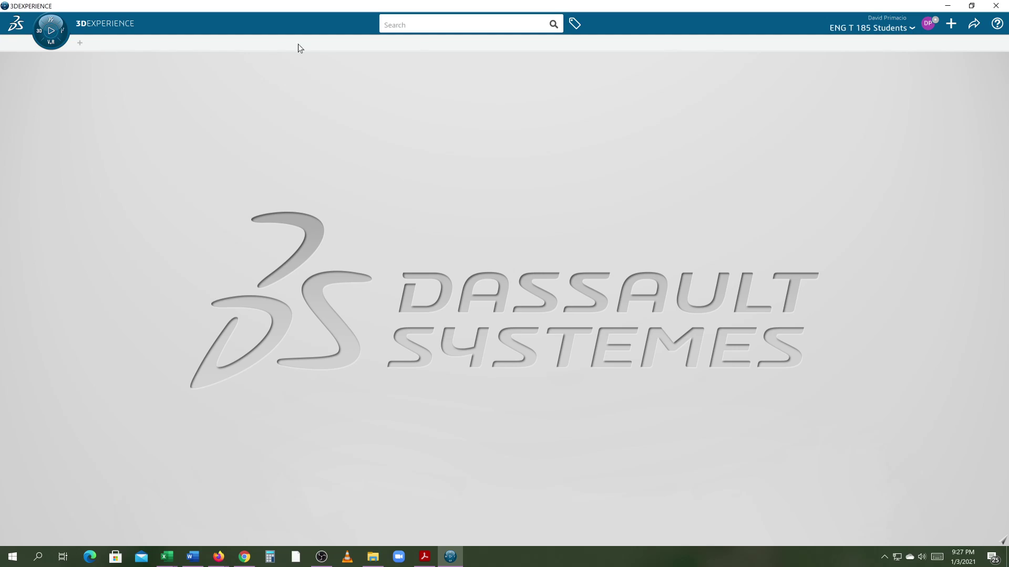
{"action": "left_click", "coordinate": [51, 41]}
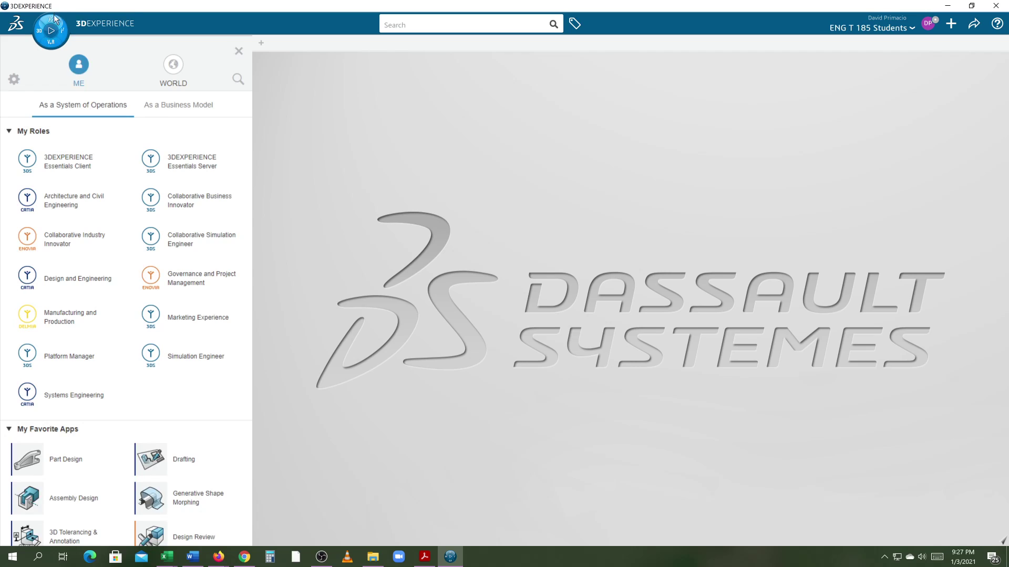
{"action": "left_click", "coordinate": [25, 469]}
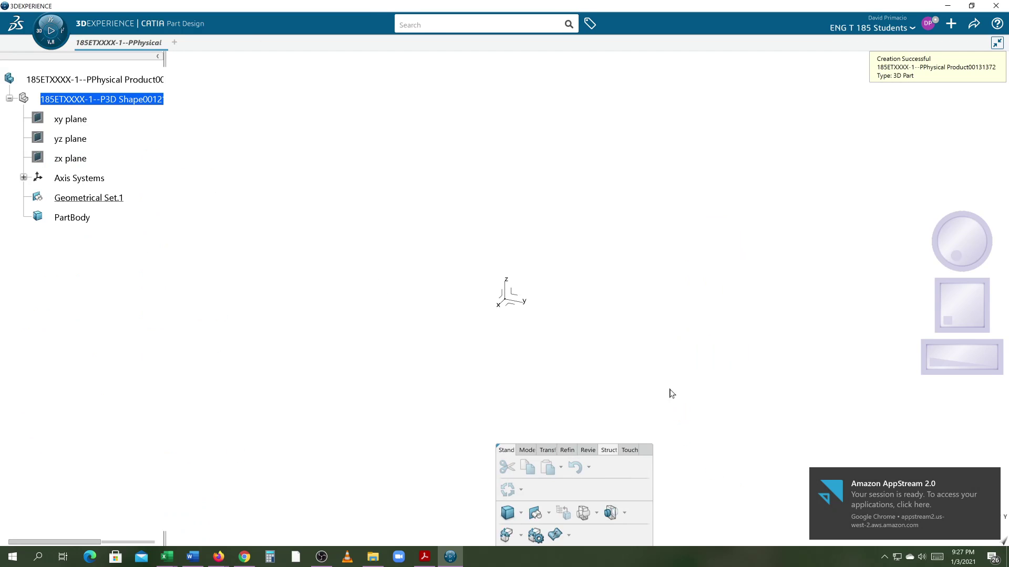
Step: Create an empty positioned Sketch.1 on the absolute axis system, then exit the Sketcher
{"action": "left_click", "coordinate": [864, 489]}
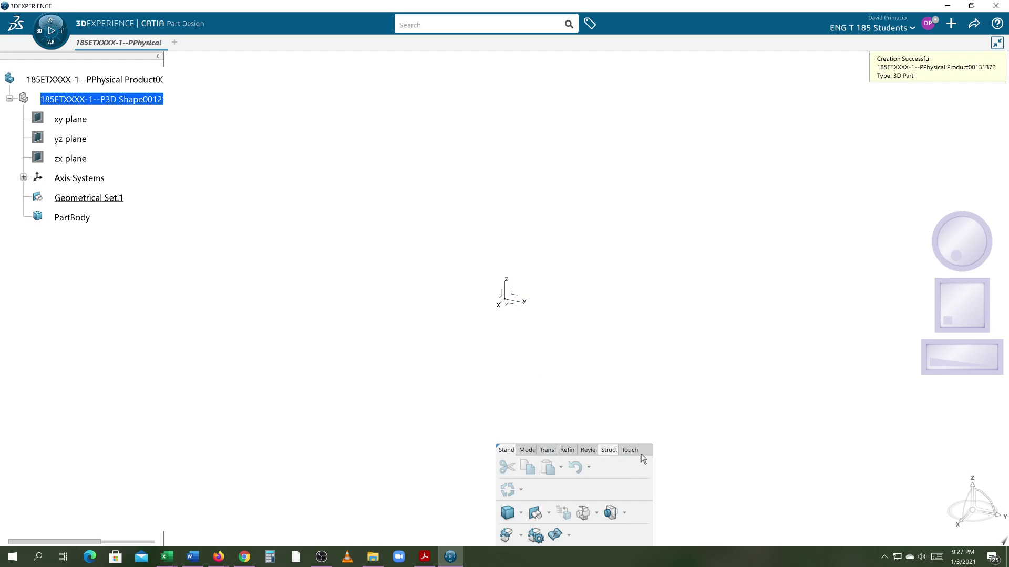
{"action": "left_click", "coordinate": [531, 451]}
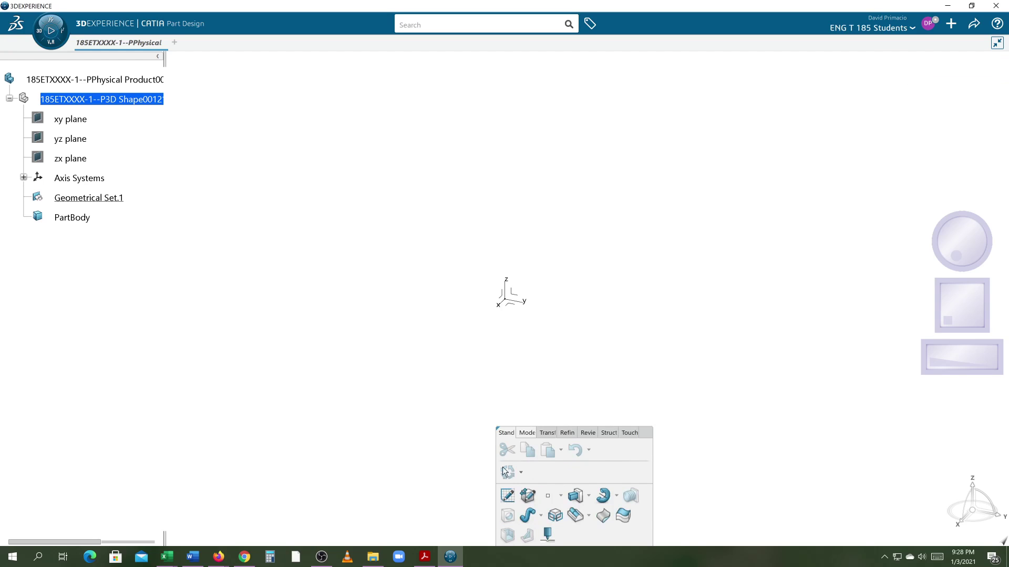
{"action": "left_click", "coordinate": [507, 497]}
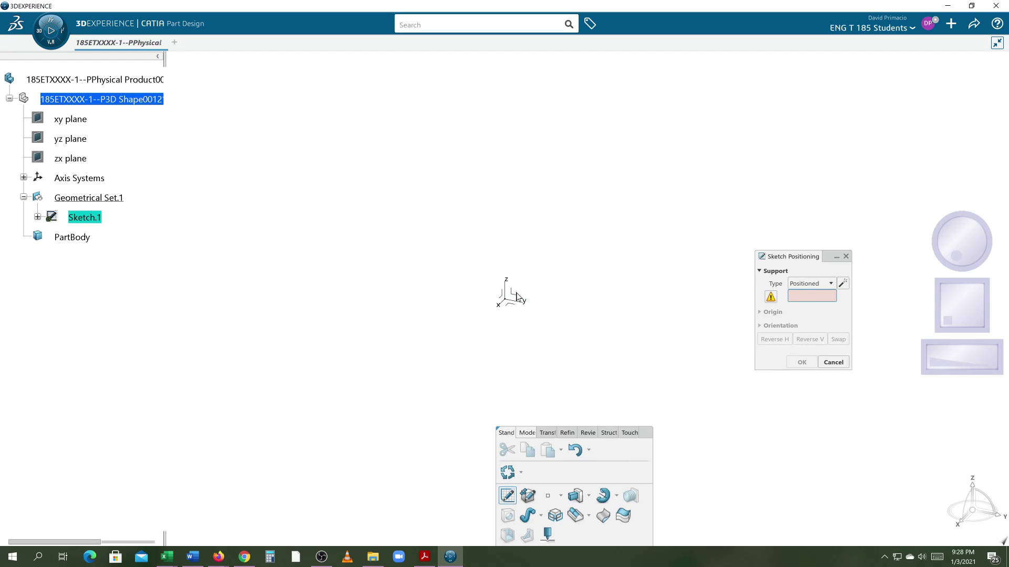
{"action": "left_click", "coordinate": [518, 294]}
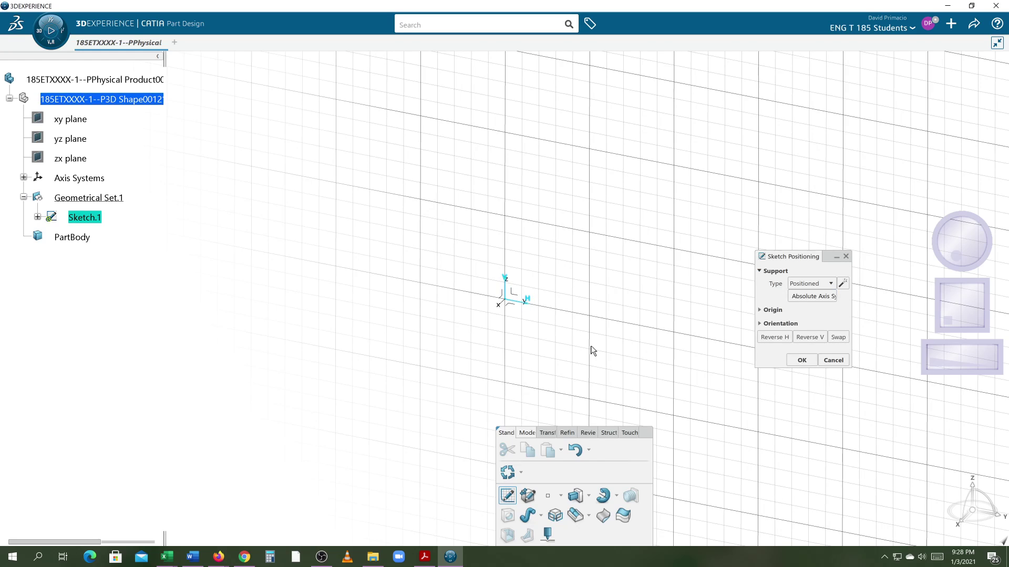
{"action": "left_click", "coordinate": [800, 362]}
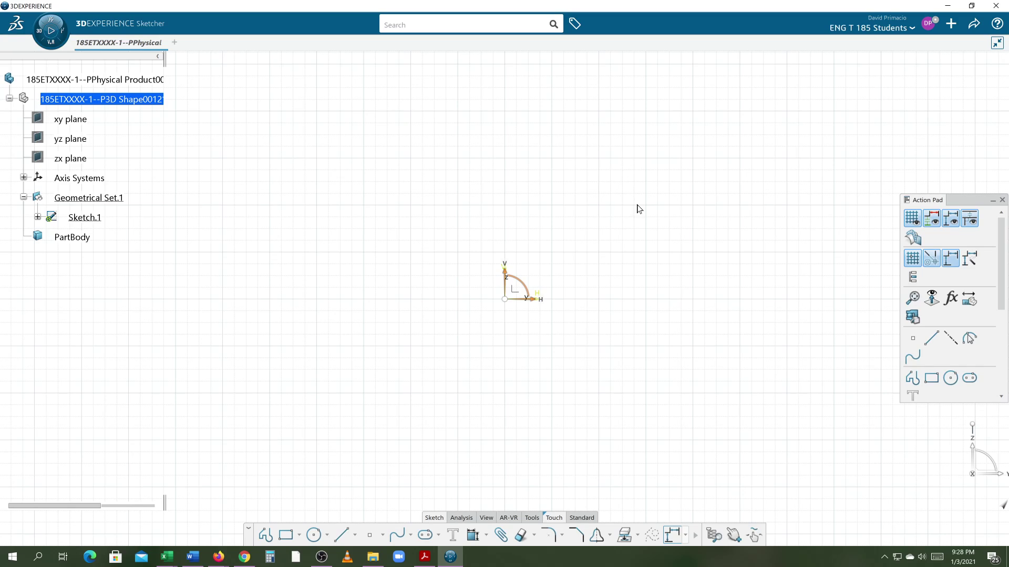
{"action": "left_click", "coordinate": [578, 519]}
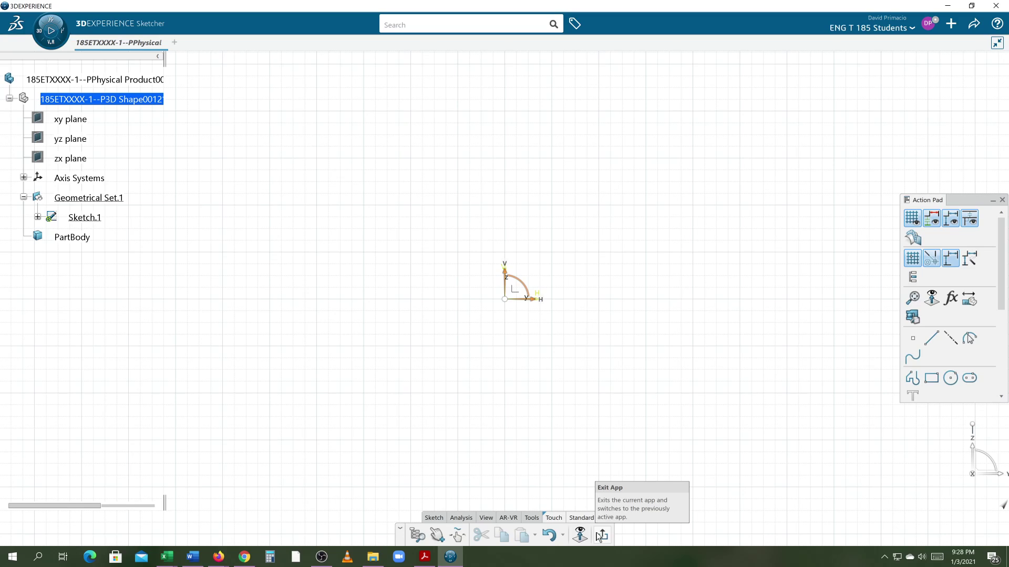
{"action": "left_click", "coordinate": [602, 535]}
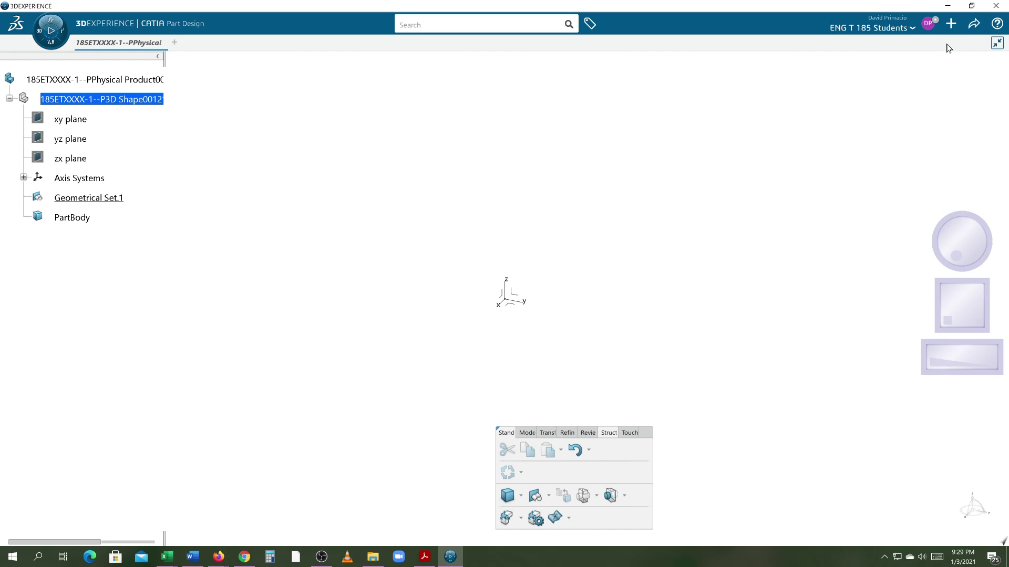
Step: Rename the root product's title to 'ENG T 185 CLASS' in its properties
{"action": "right_click", "coordinate": [80, 83]}
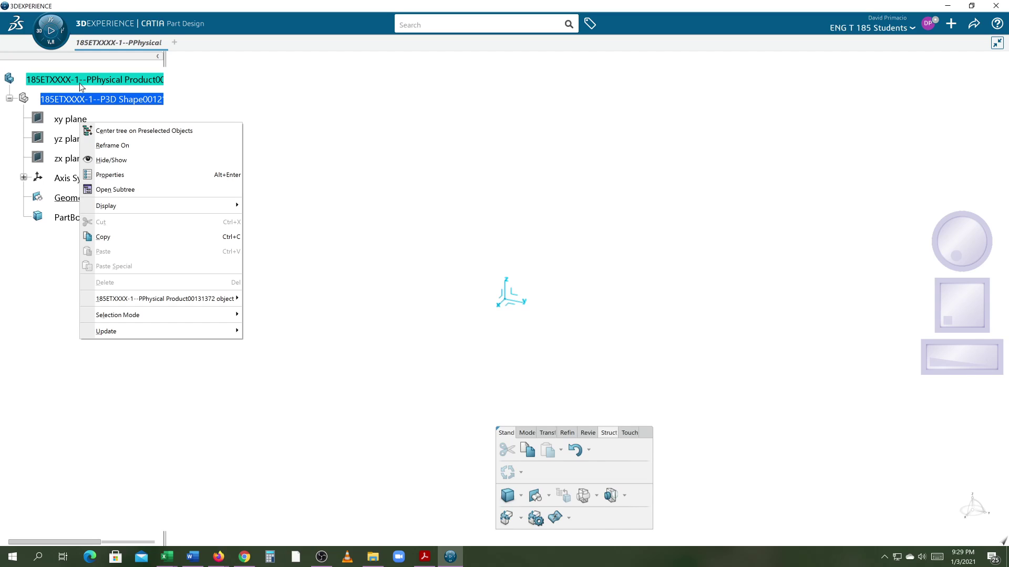
{"action": "left_click", "coordinate": [114, 177]}
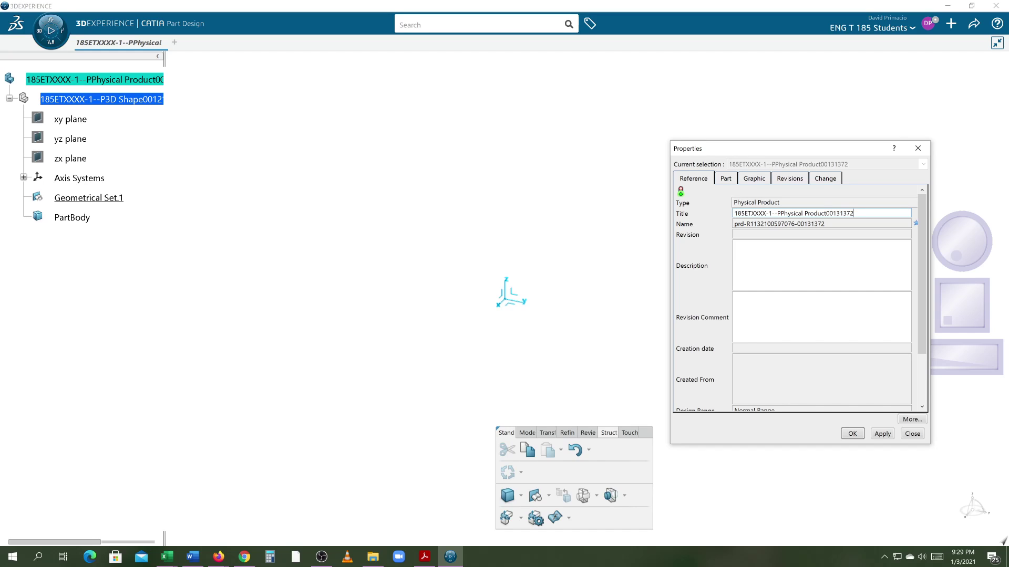
{"action": "left_click_drag", "start_coordinate": [854, 214], "coordinate": [609, 231]}
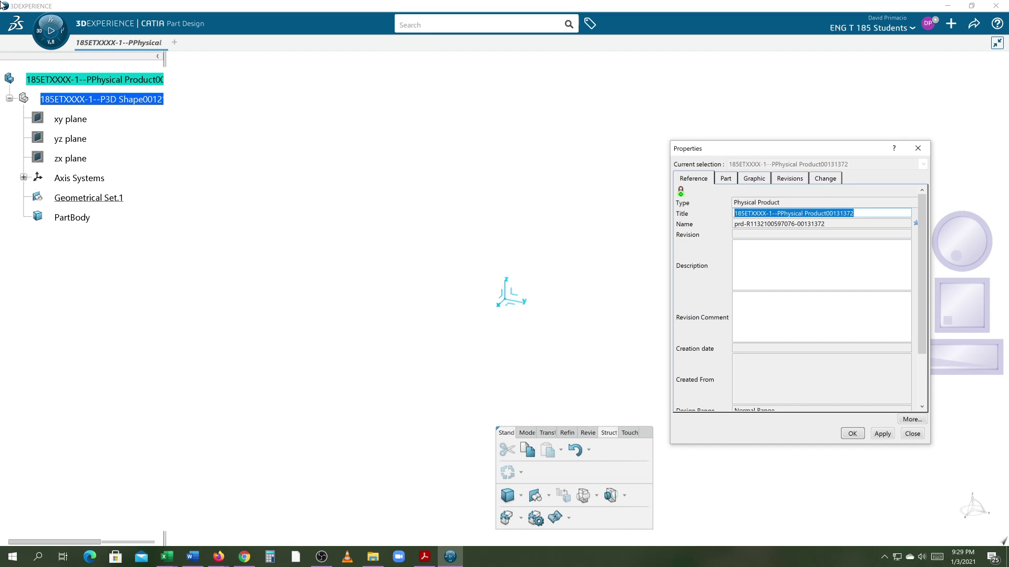
{"action": "type", "text": "ENG T"}
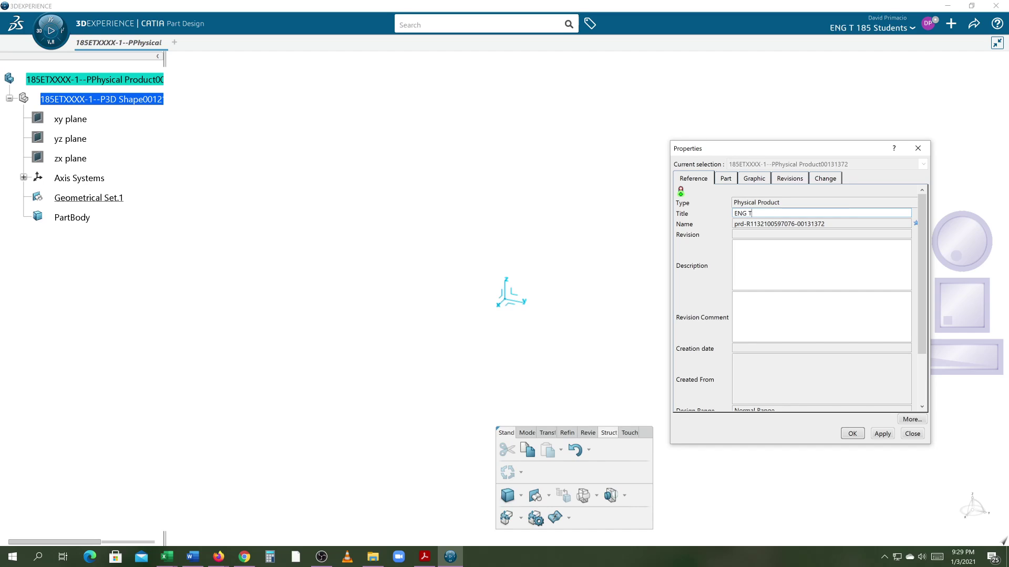
{"action": "type", "text": " 185 CLASS"}
{"action": "key", "text": "Return"}
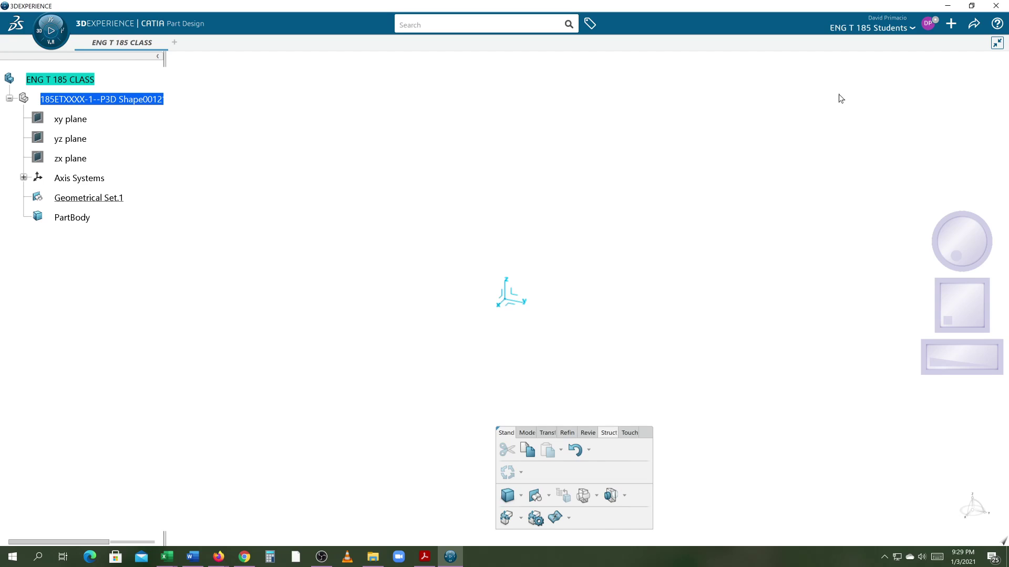
Step: Save the ENG T 185 CLASS part and close it
{"action": "left_click", "coordinate": [974, 23]}
{"action": "left_click", "coordinate": [934, 46]}
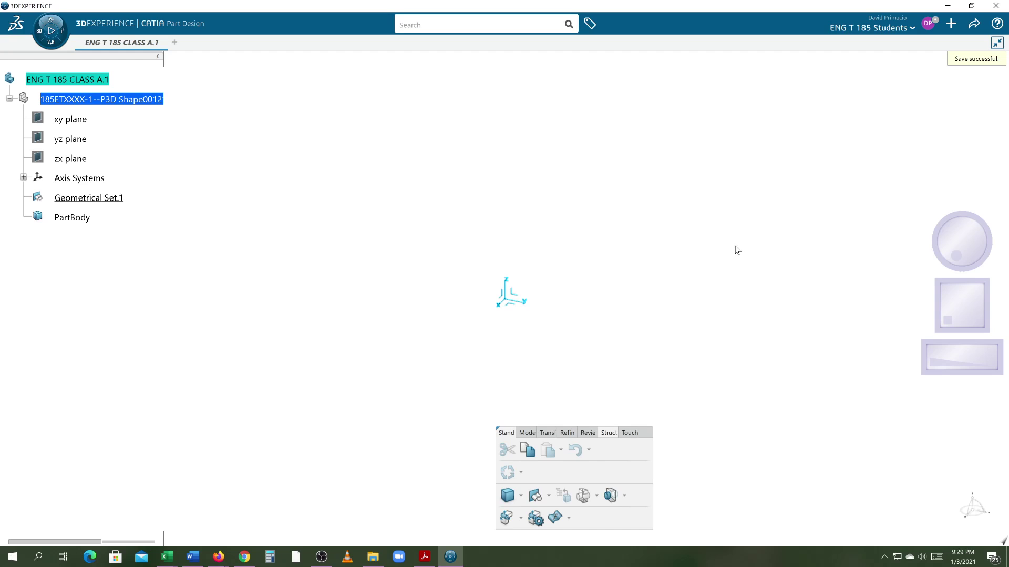
{"action": "left_click", "coordinate": [997, 43]}
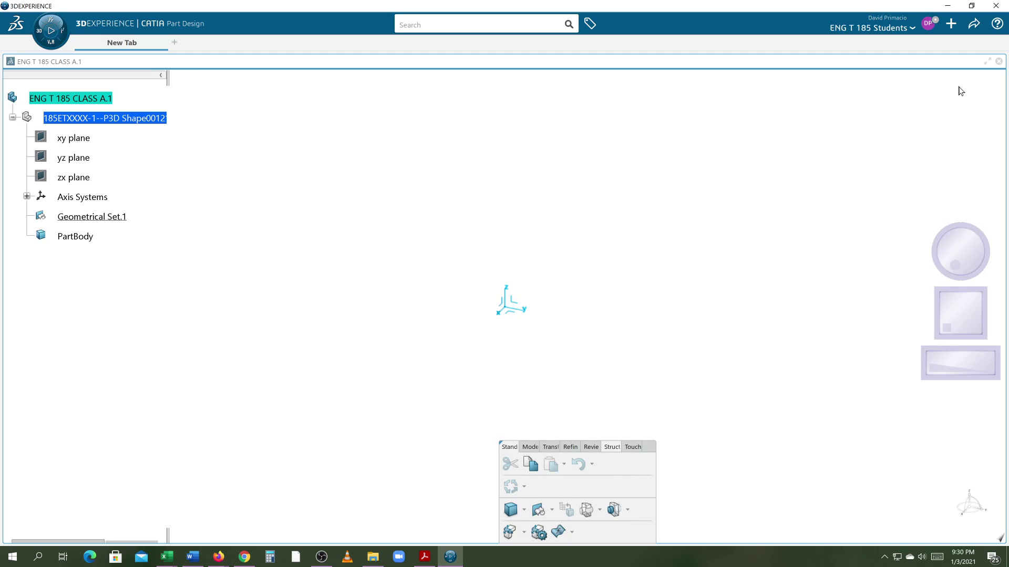
{"action": "left_click", "coordinate": [998, 62]}
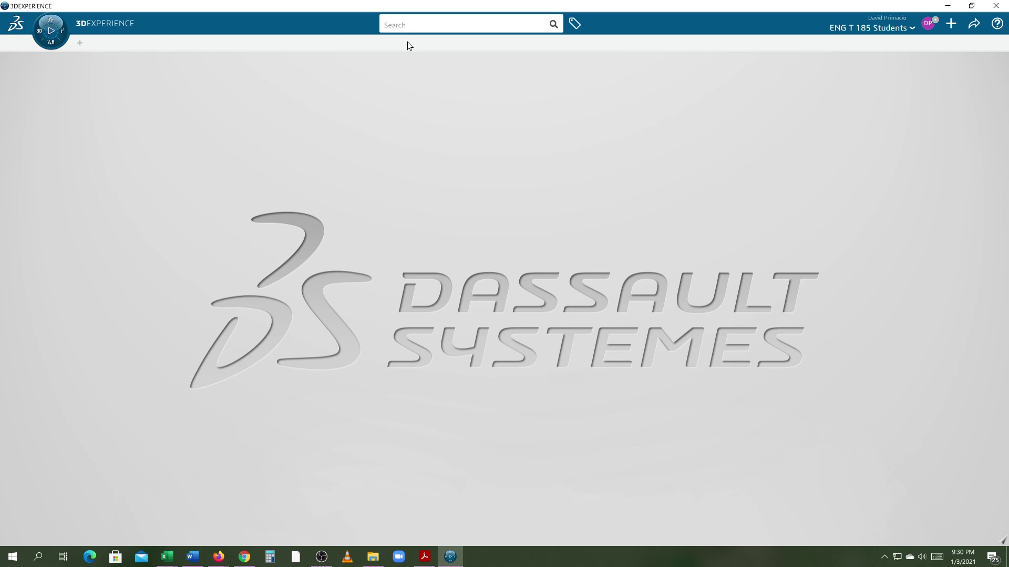
Step: Search 3DSearch for 'CLASS'
{"action": "left_click", "coordinate": [411, 26]}
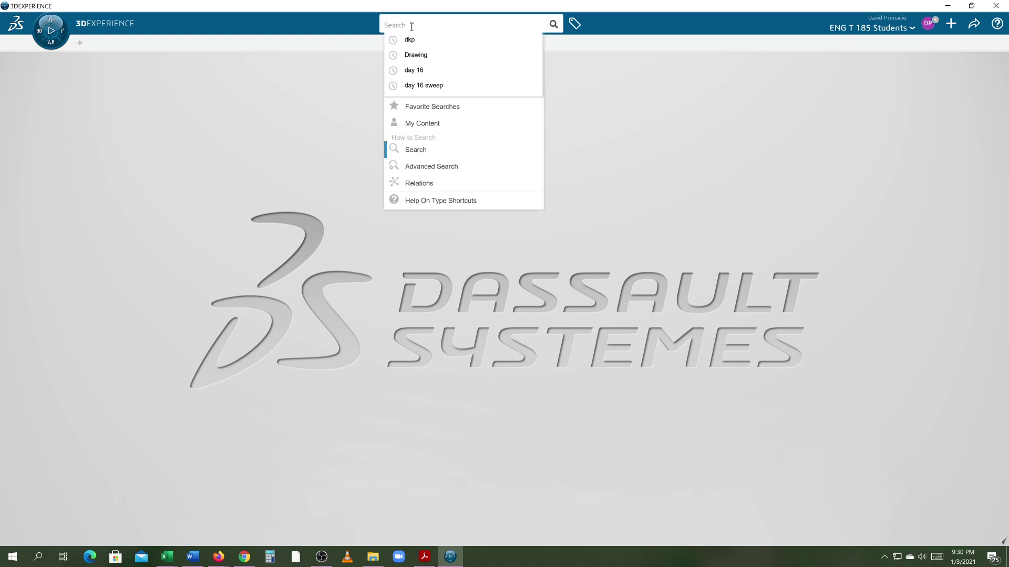
{"action": "type", "text": "ENGT"}
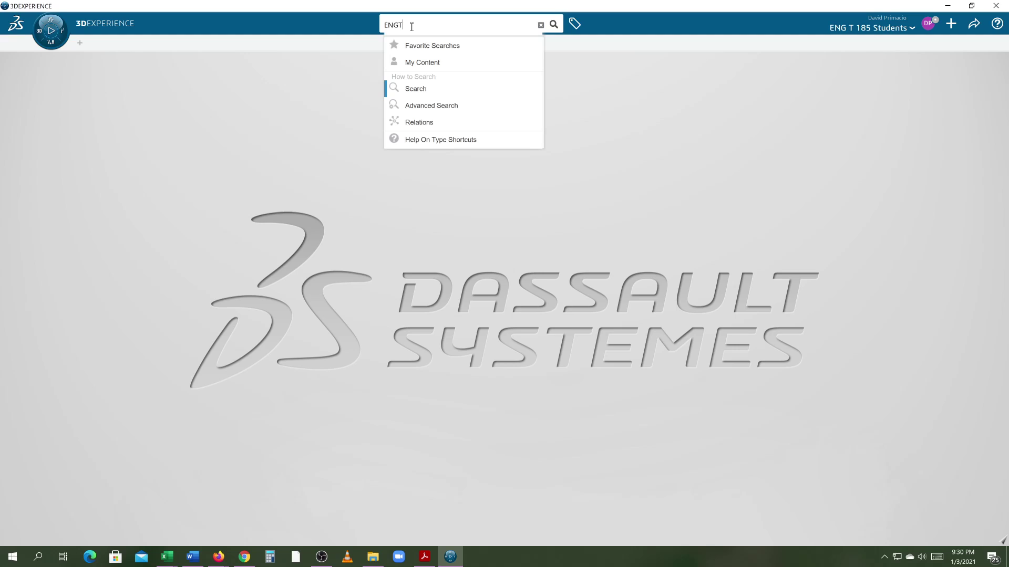
{"action": "key", "text": "BackSpace"}
{"action": "key", "text": "BackSpace"}
{"action": "key", "text": "BackSpace"}
{"action": "key", "text": "BackSpace"}
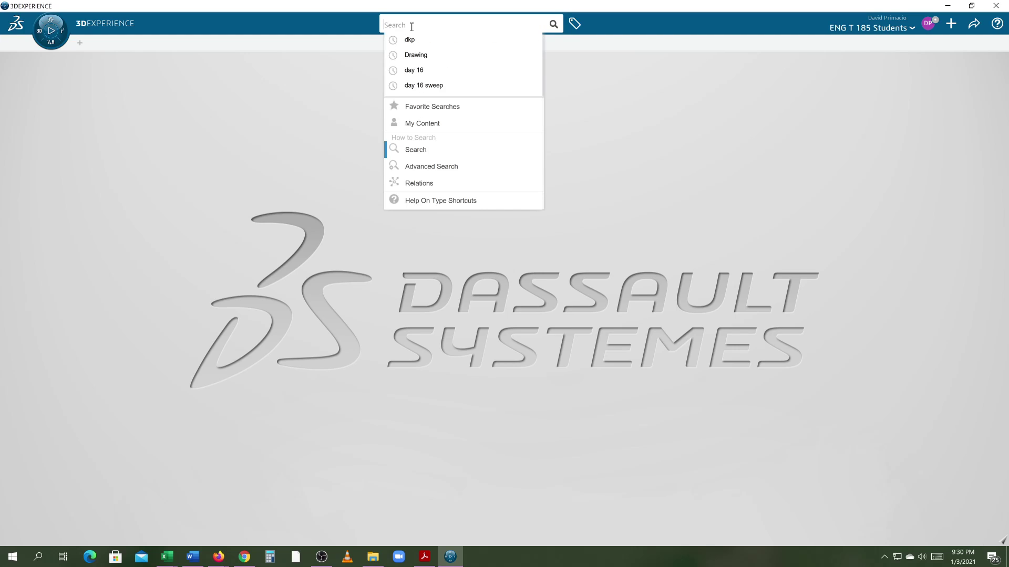
{"action": "type", "text": "CLASS"}
{"action": "key", "text": "Return"}
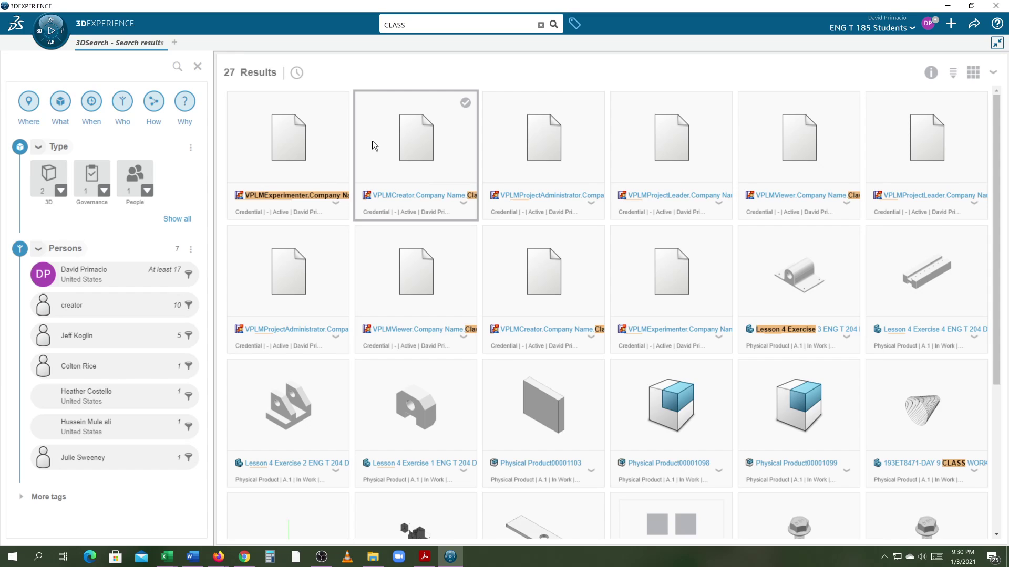
Step: Search again for 'ENG T 185 CLASS' and rerun it to locate the saved part
{"action": "left_click", "coordinate": [421, 33]}
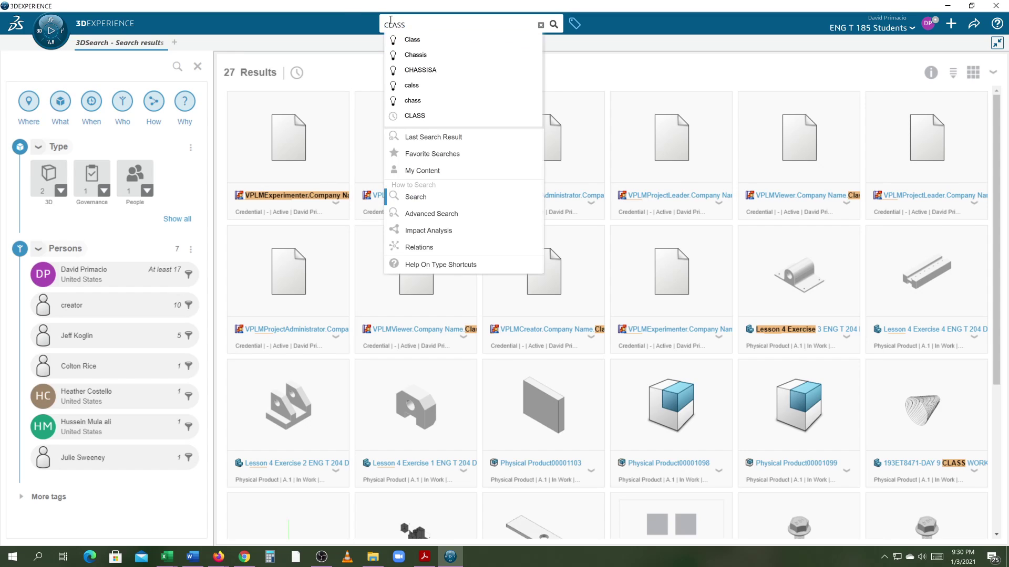
{"action": "type", "text": "E"}
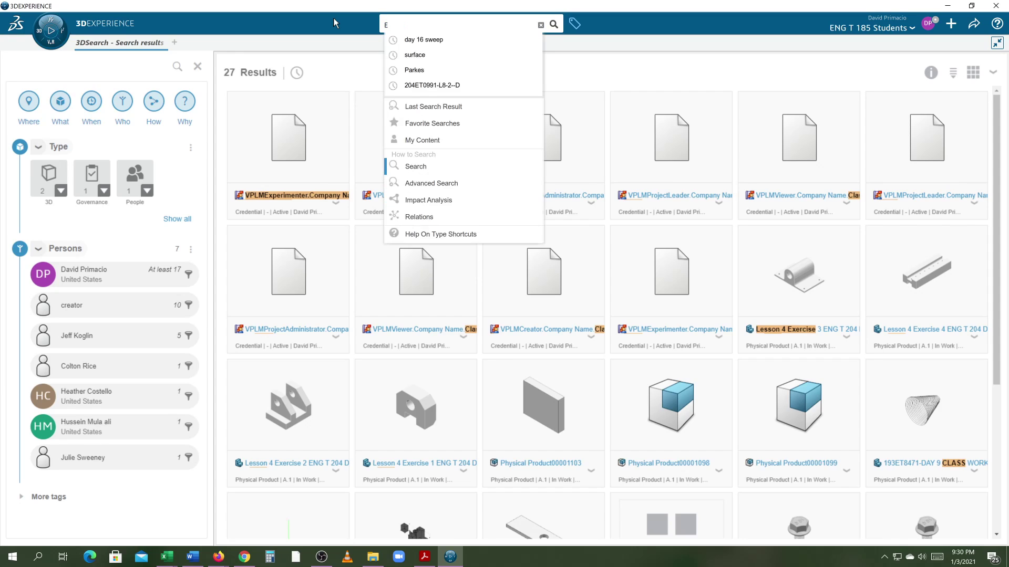
{"action": "type", "text": "NG T 18"}
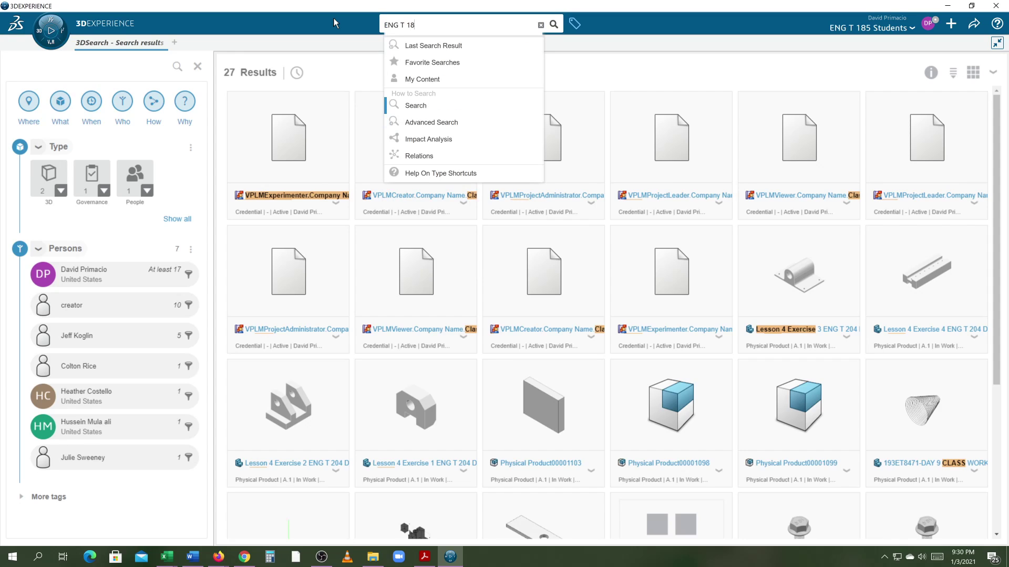
{"action": "type", "text": "5 CLASS"}
{"action": "key", "text": "Return"}
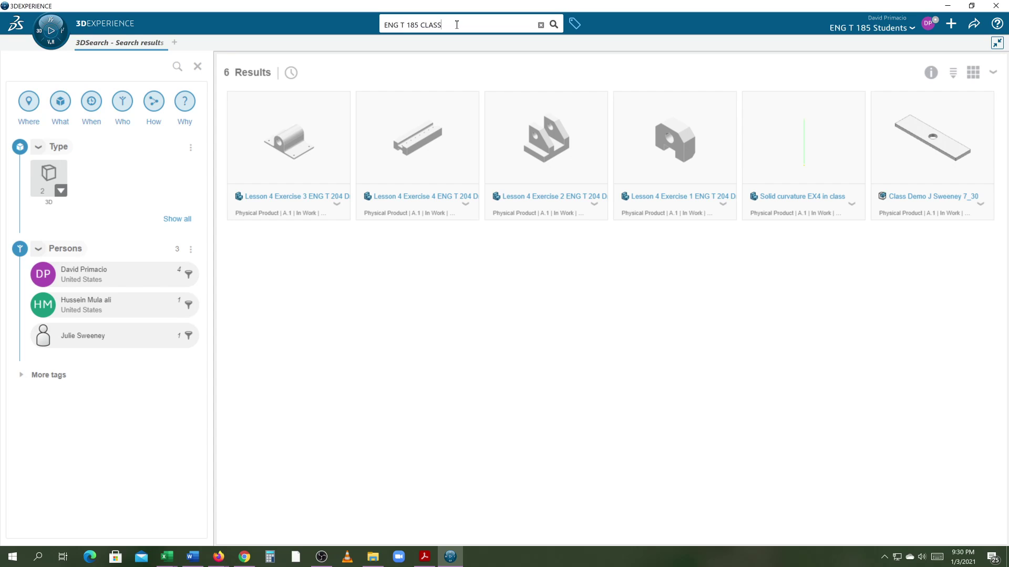
{"action": "left_click_drag", "start_coordinate": [457, 25], "coordinate": [376, 23]}
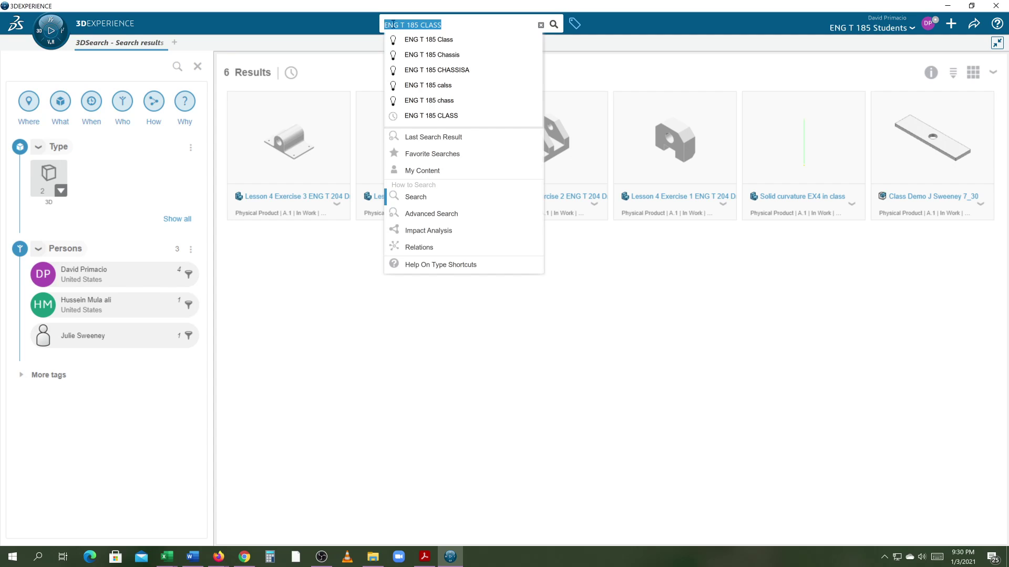
{"action": "double_click", "coordinate": [426, 23]}
{"action": "key", "text": "BackSpace"}
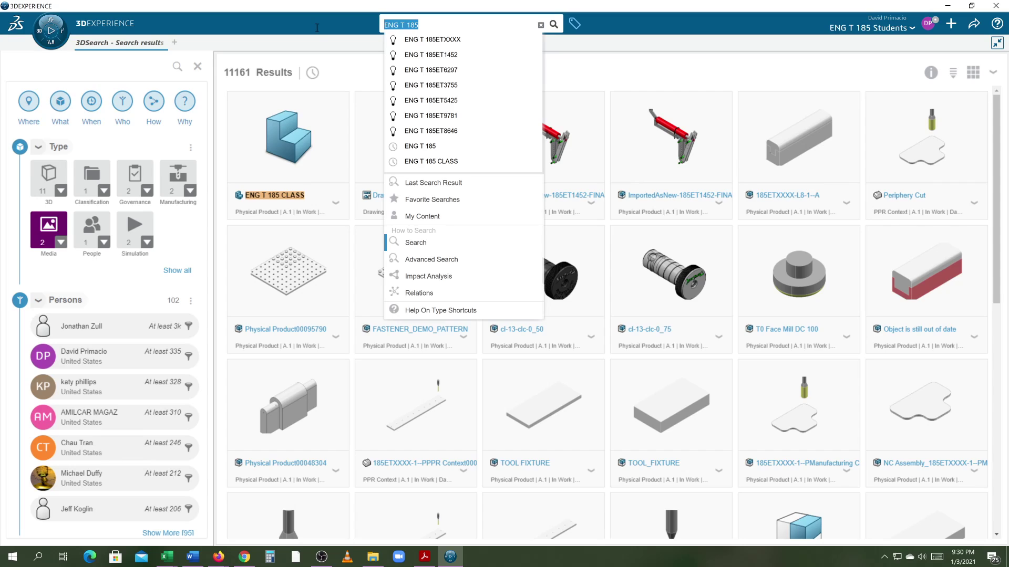
{"action": "left_click_drag", "start_coordinate": [419, 25], "coordinate": [317, 30]}
{"action": "left_click", "coordinate": [444, 161]}
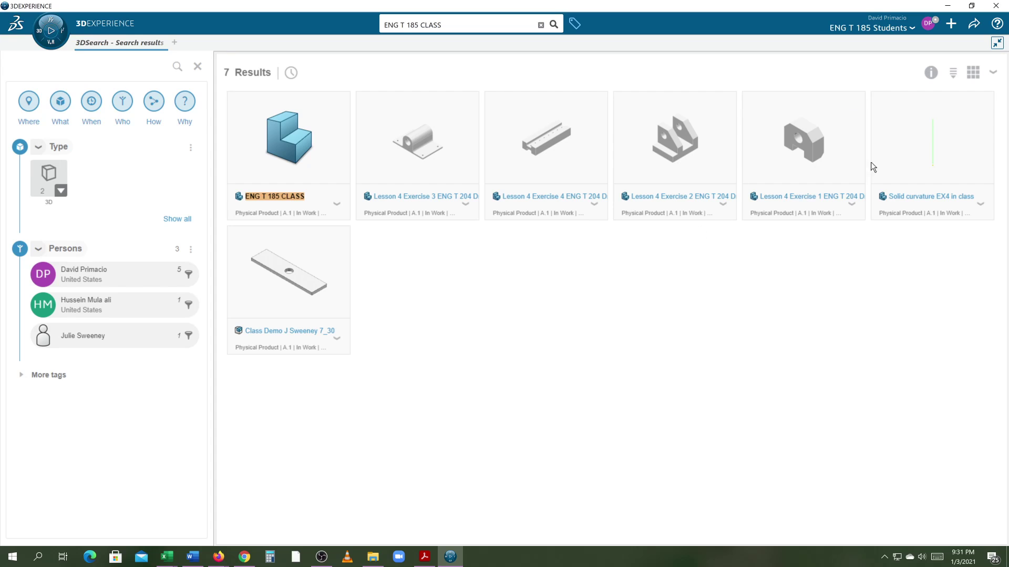
Step: Close the search results and quit 3DEXPERIENCE
{"action": "left_click", "coordinate": [997, 43]}
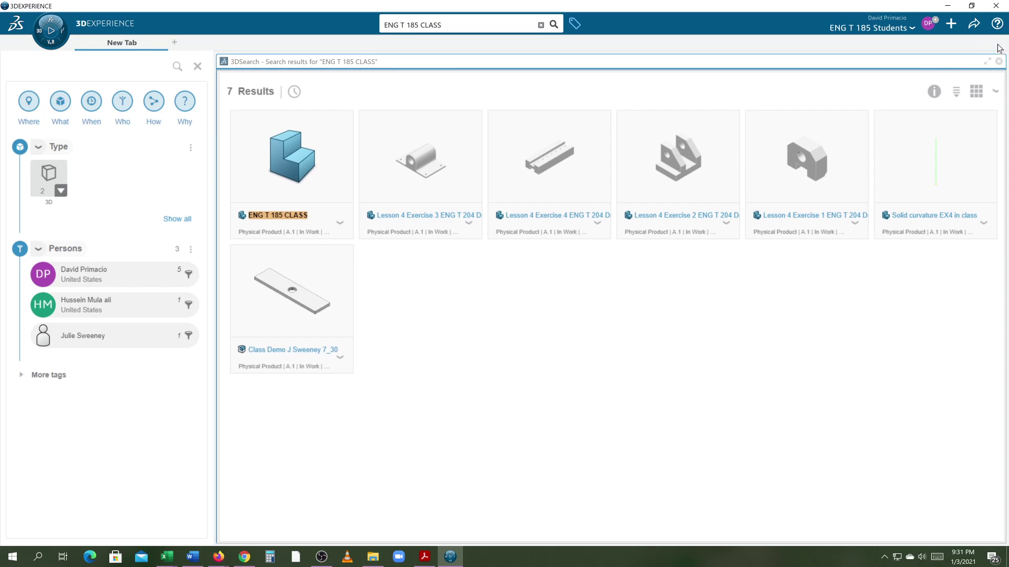
{"action": "left_click", "coordinate": [998, 62]}
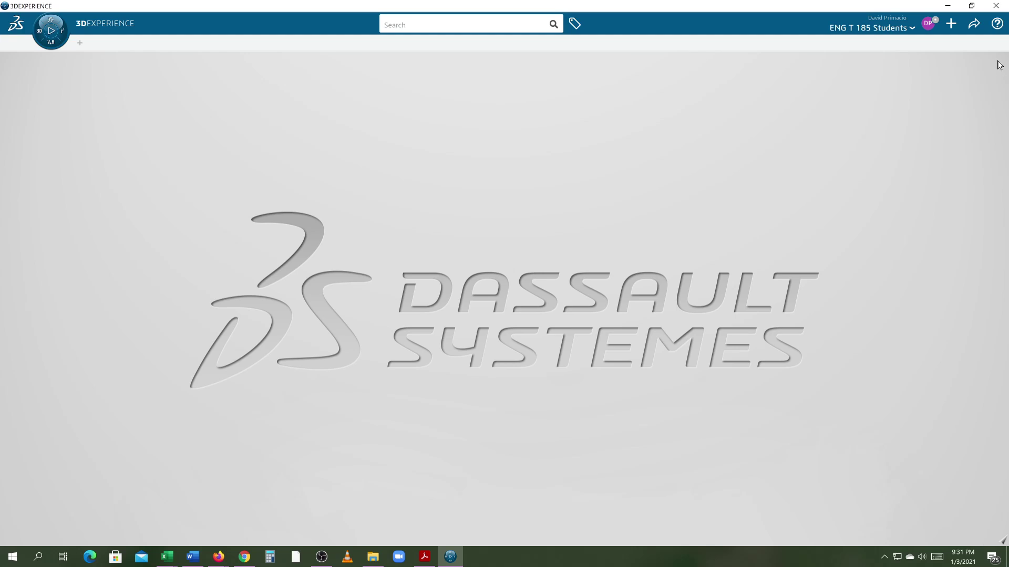
{"action": "left_click", "coordinate": [997, 10]}
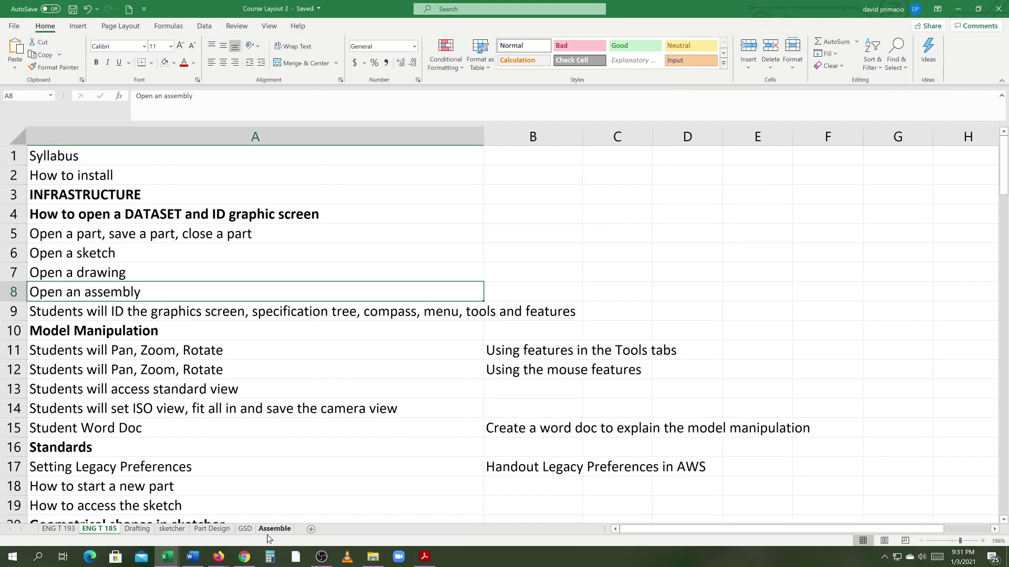
Step: Sign in on AppStream, log out of the 3DEXPERIENCE dashboard, and close the 3DPassport tab
{"action": "left_click", "coordinate": [244, 557]}
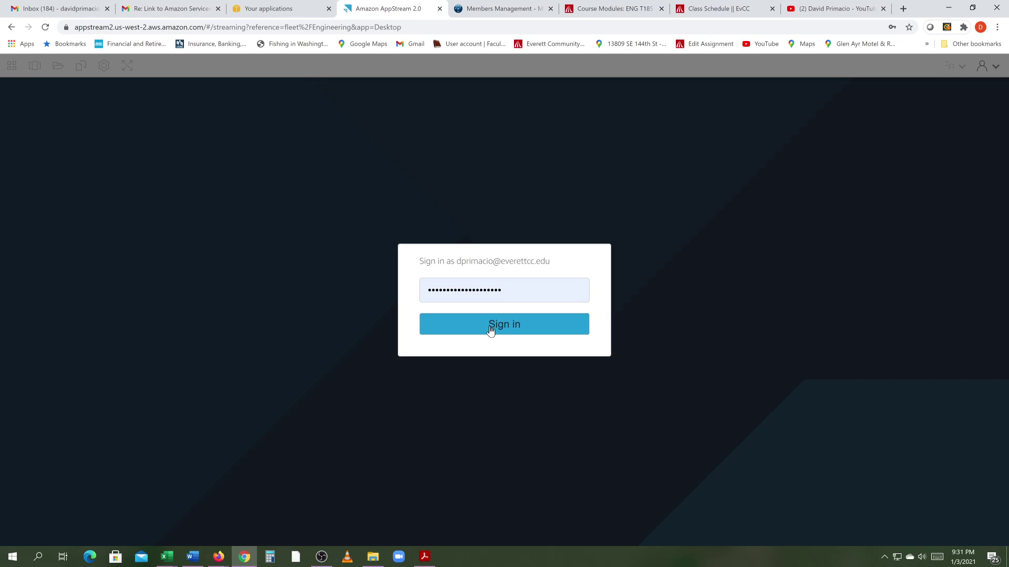
{"action": "left_click", "coordinate": [493, 328]}
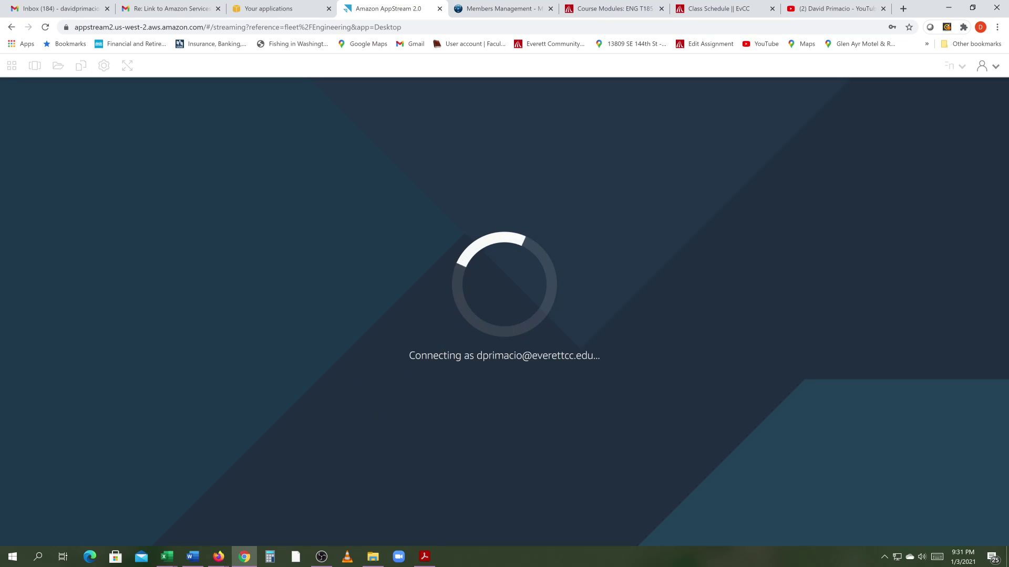
{"action": "left_click", "coordinate": [499, 9]}
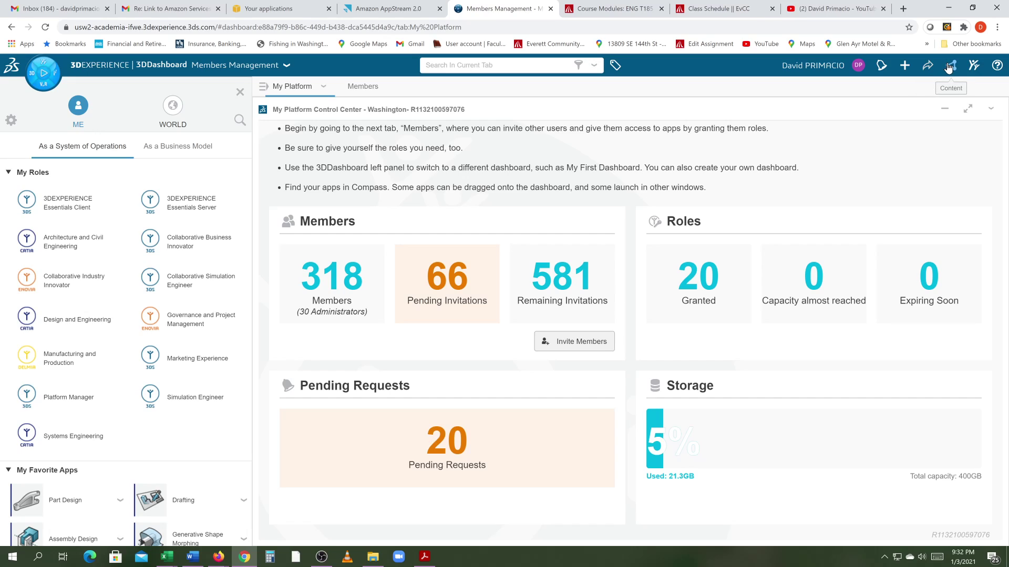
{"action": "left_click", "coordinate": [858, 66]}
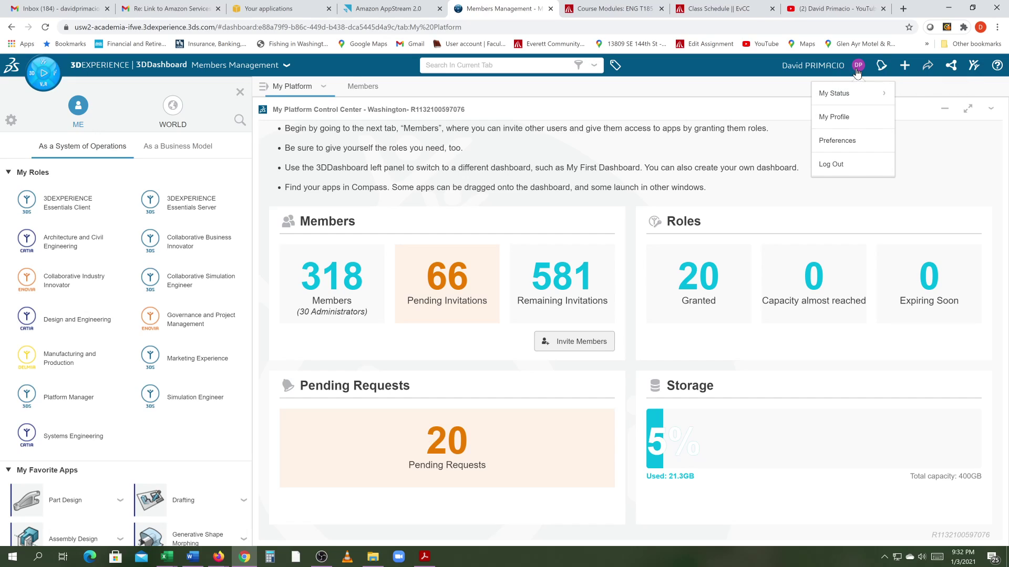
{"action": "left_click", "coordinate": [834, 165]}
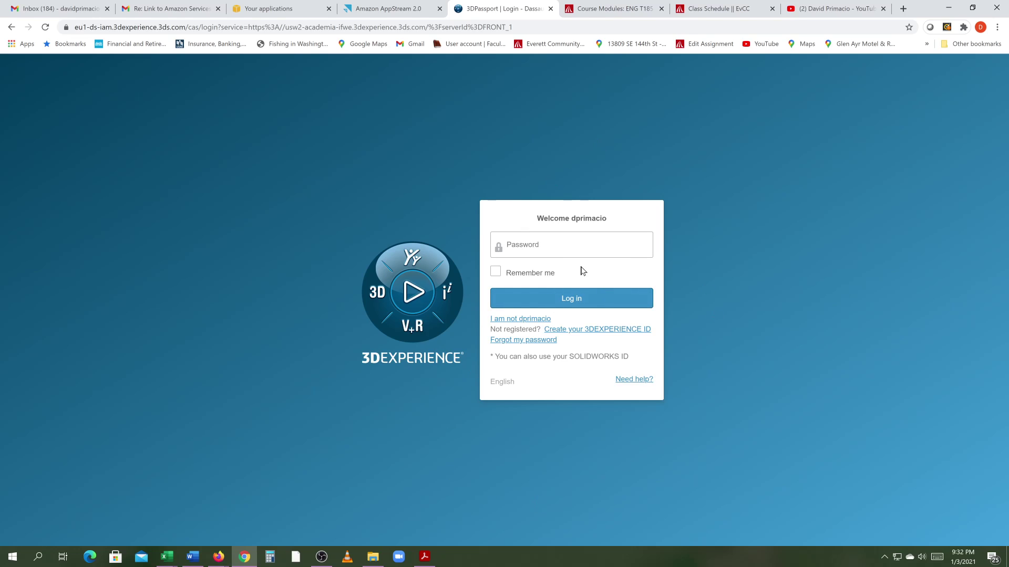
{"action": "left_click", "coordinate": [550, 9]}
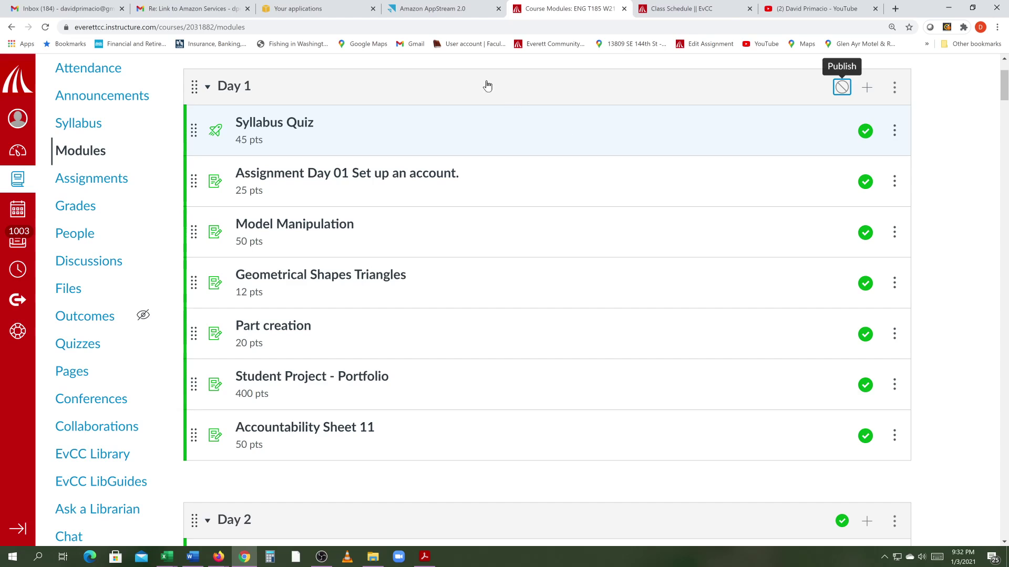
Step: Bring the Course Layout 2 workbook forward, dismiss the e-mail notification, then switch to OBS Studio
{"action": "mouse_move", "coordinate": [167, 557]}
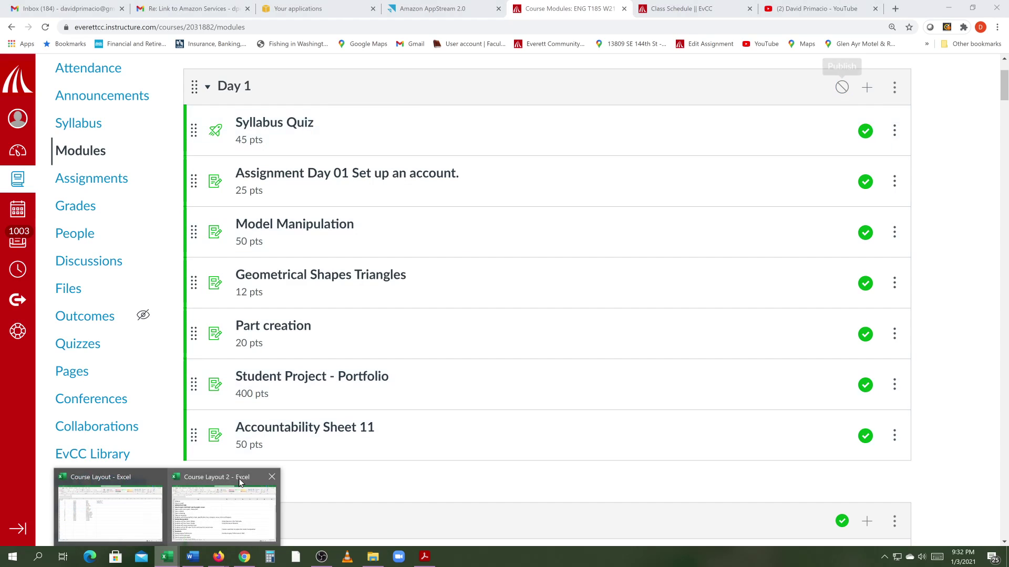
{"action": "left_click", "coordinate": [222, 477]}
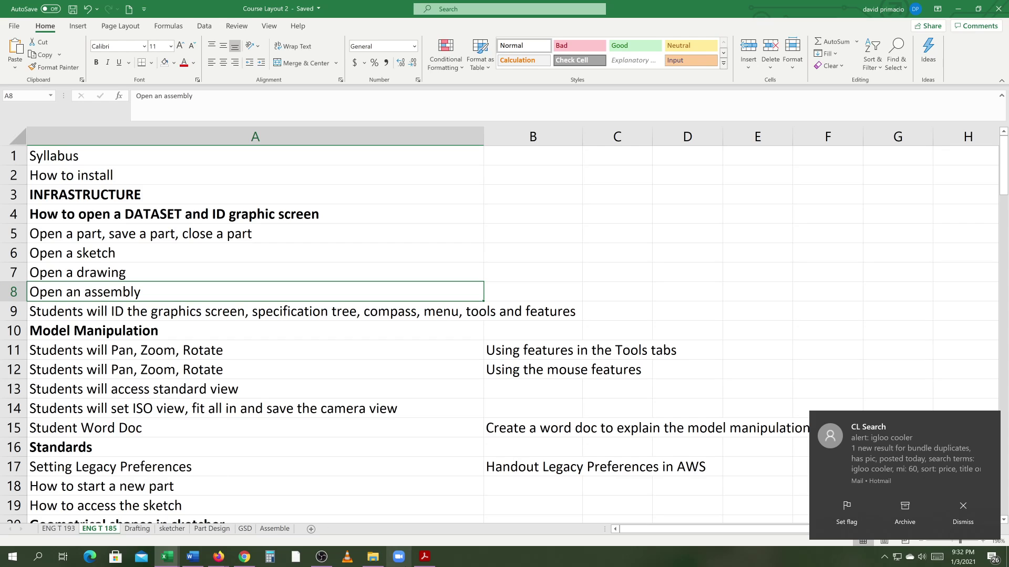
{"action": "left_click", "coordinate": [930, 508]}
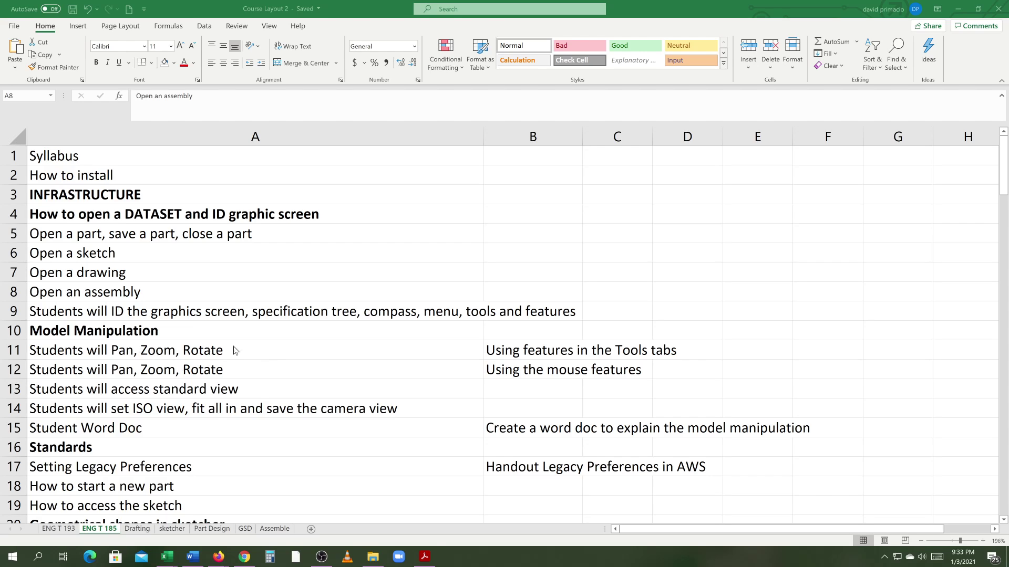
{"action": "left_click", "coordinate": [322, 556]}
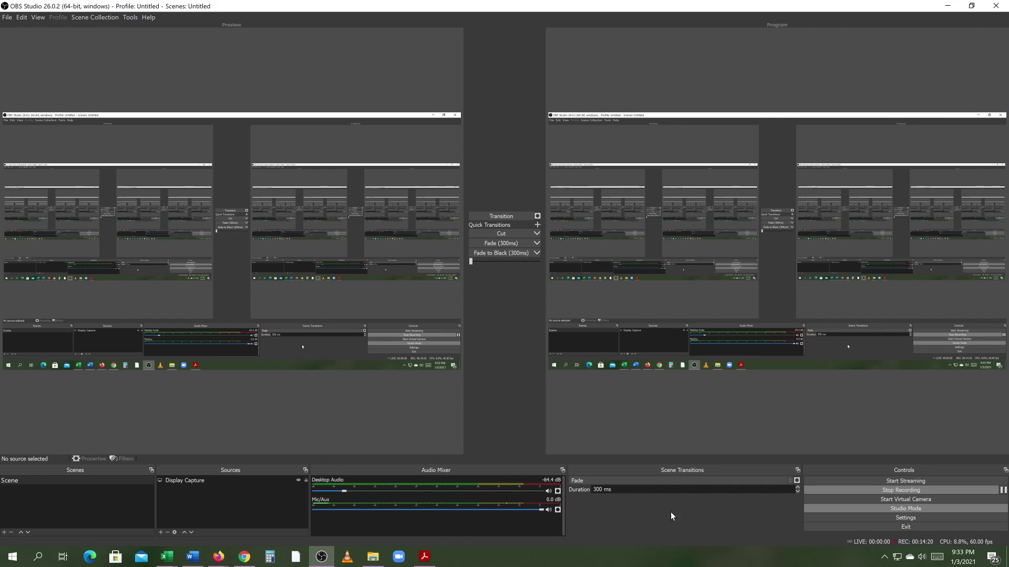